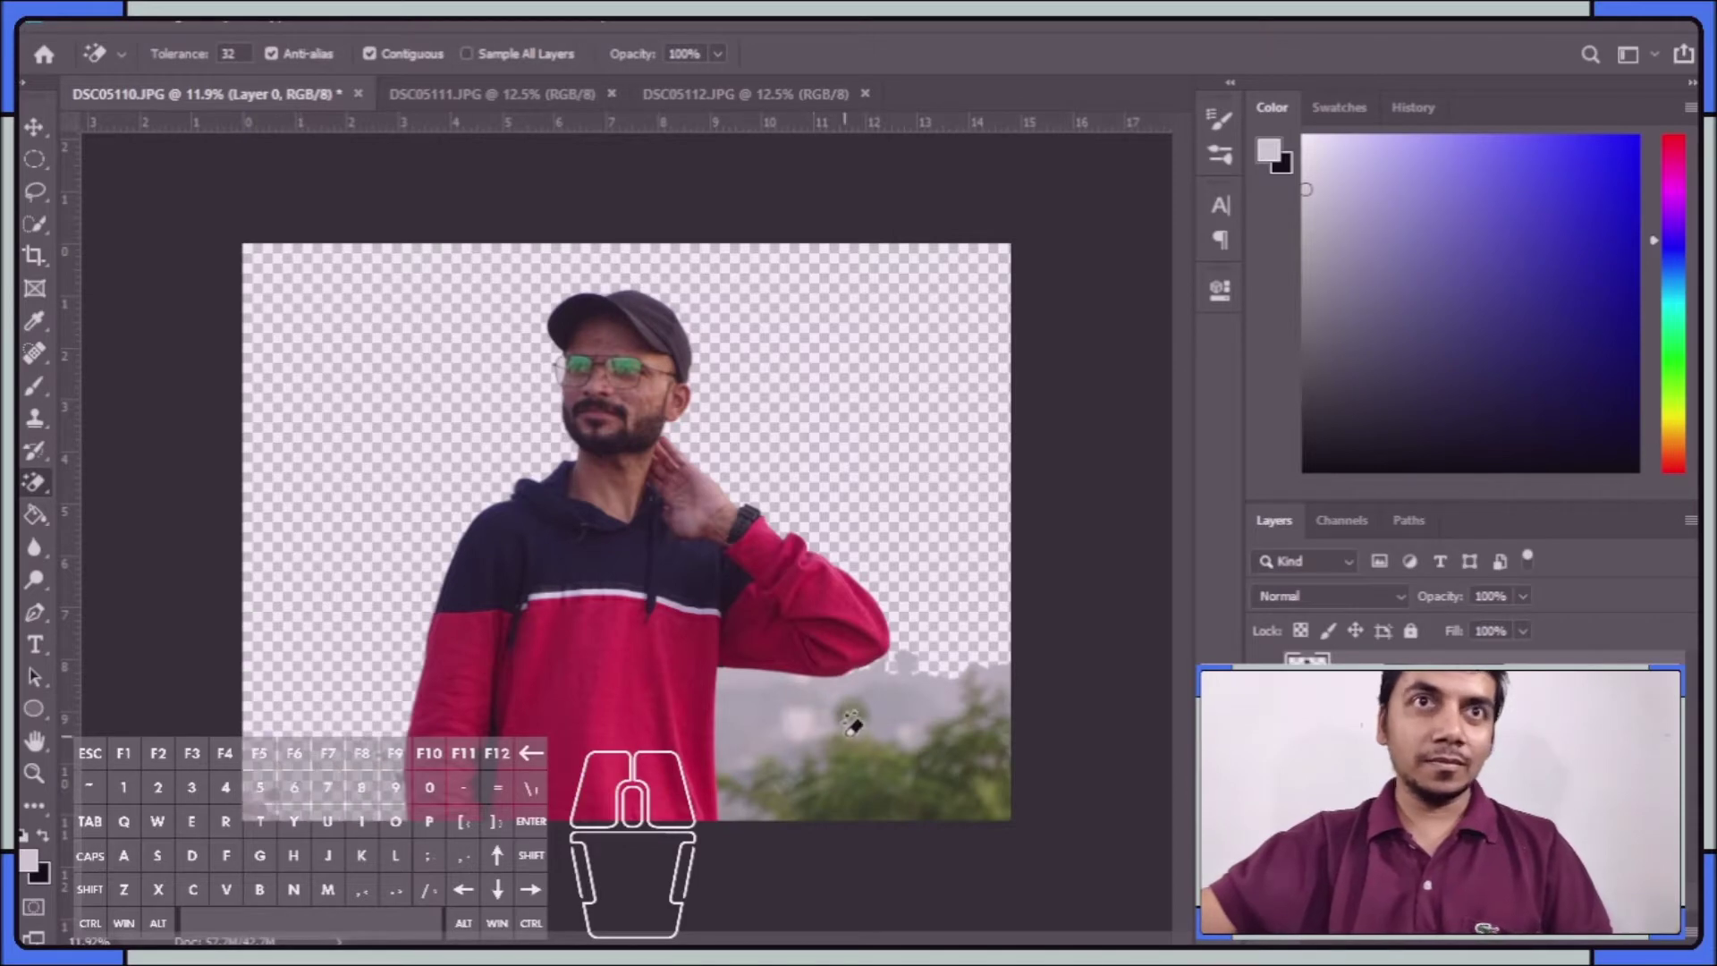
# Erase the hazy background patches below the raised elbow beside the hoodie with the Magic Eraser
pyautogui.scroll(5, 801, 729)
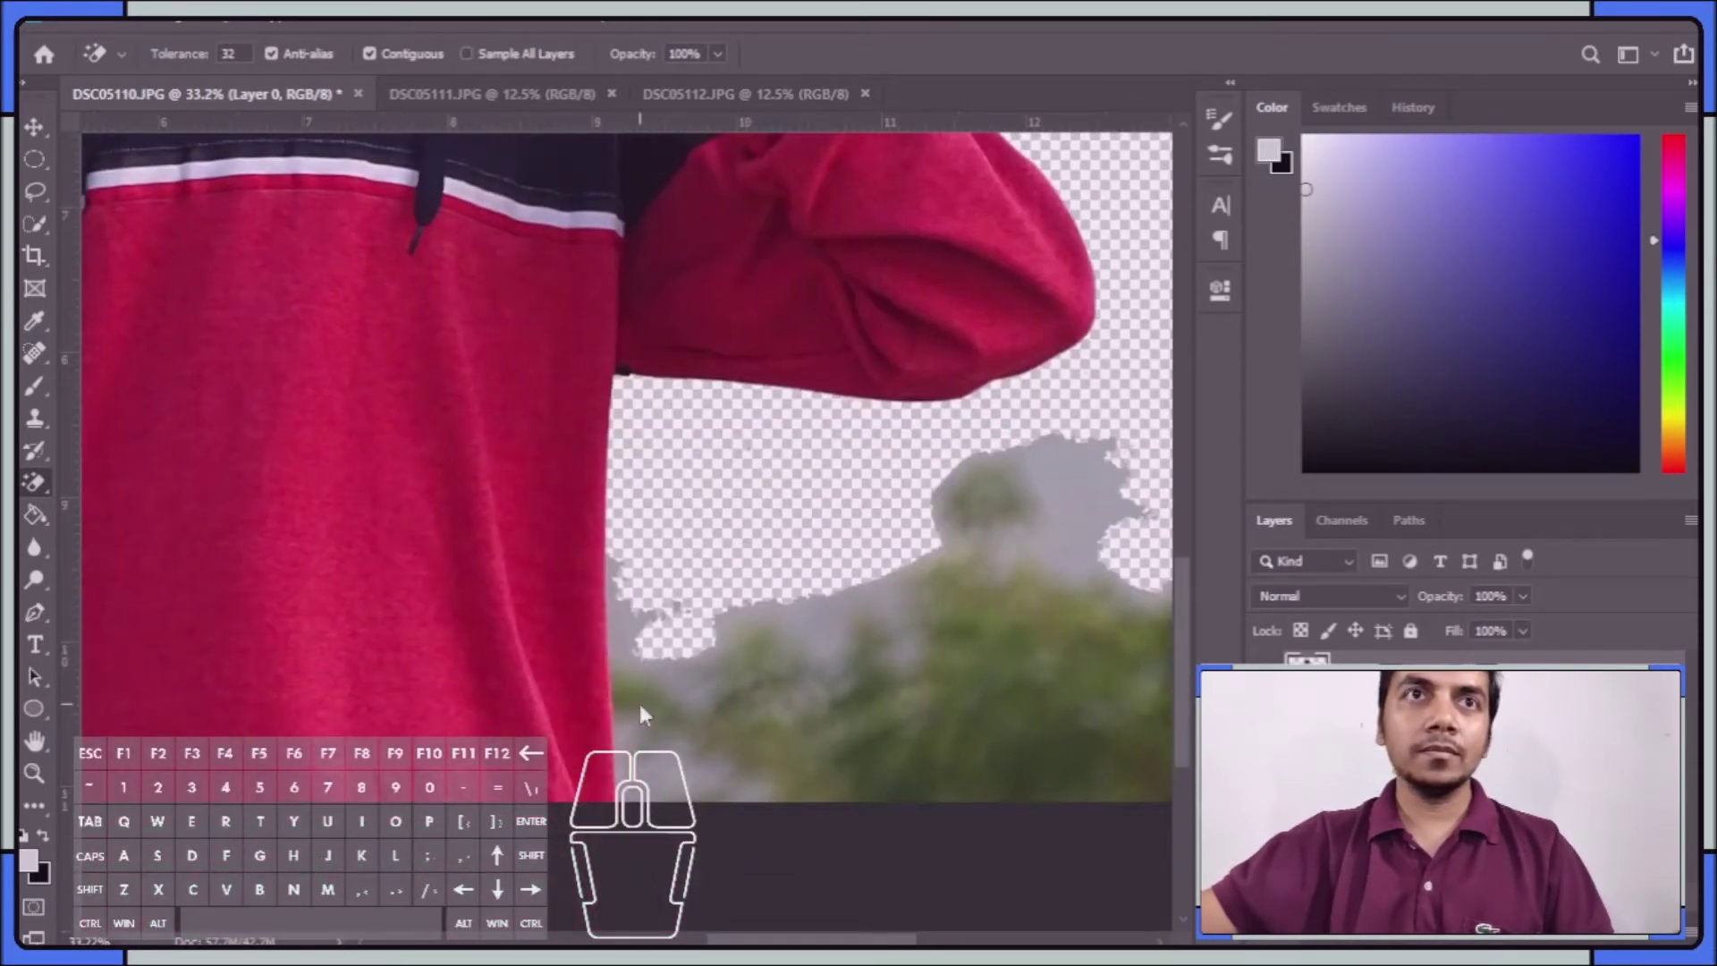
pyautogui.click(642, 624)
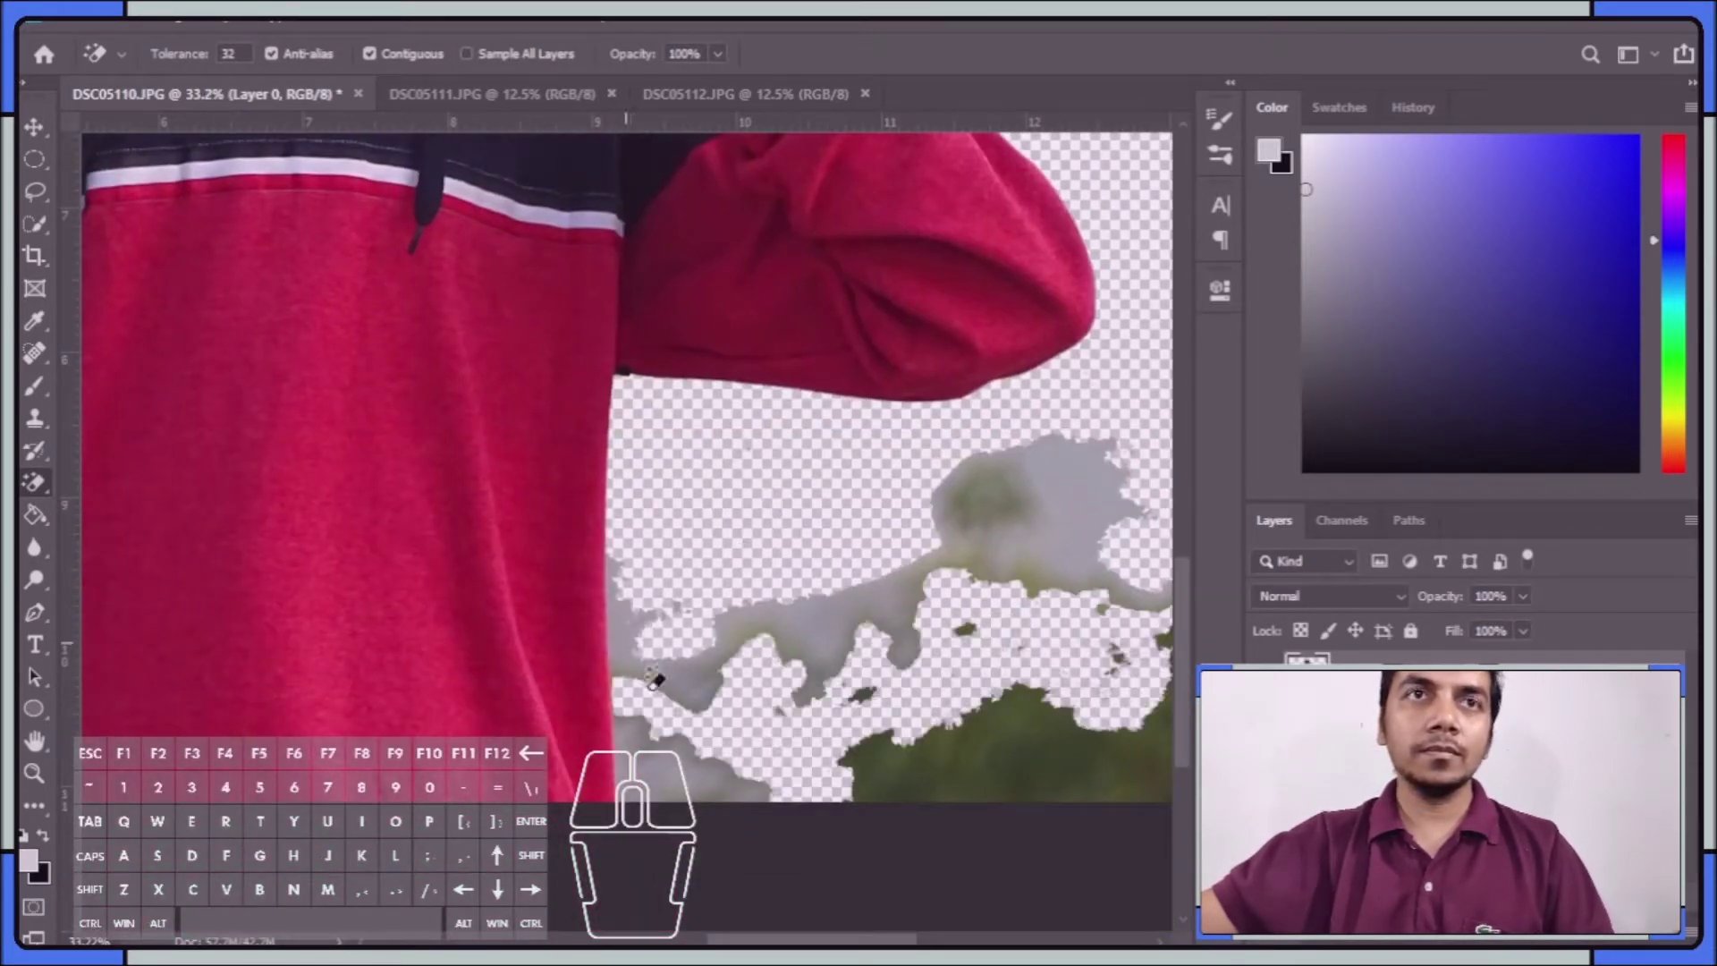
pyautogui.click(652, 744)
pyautogui.click(664, 780)
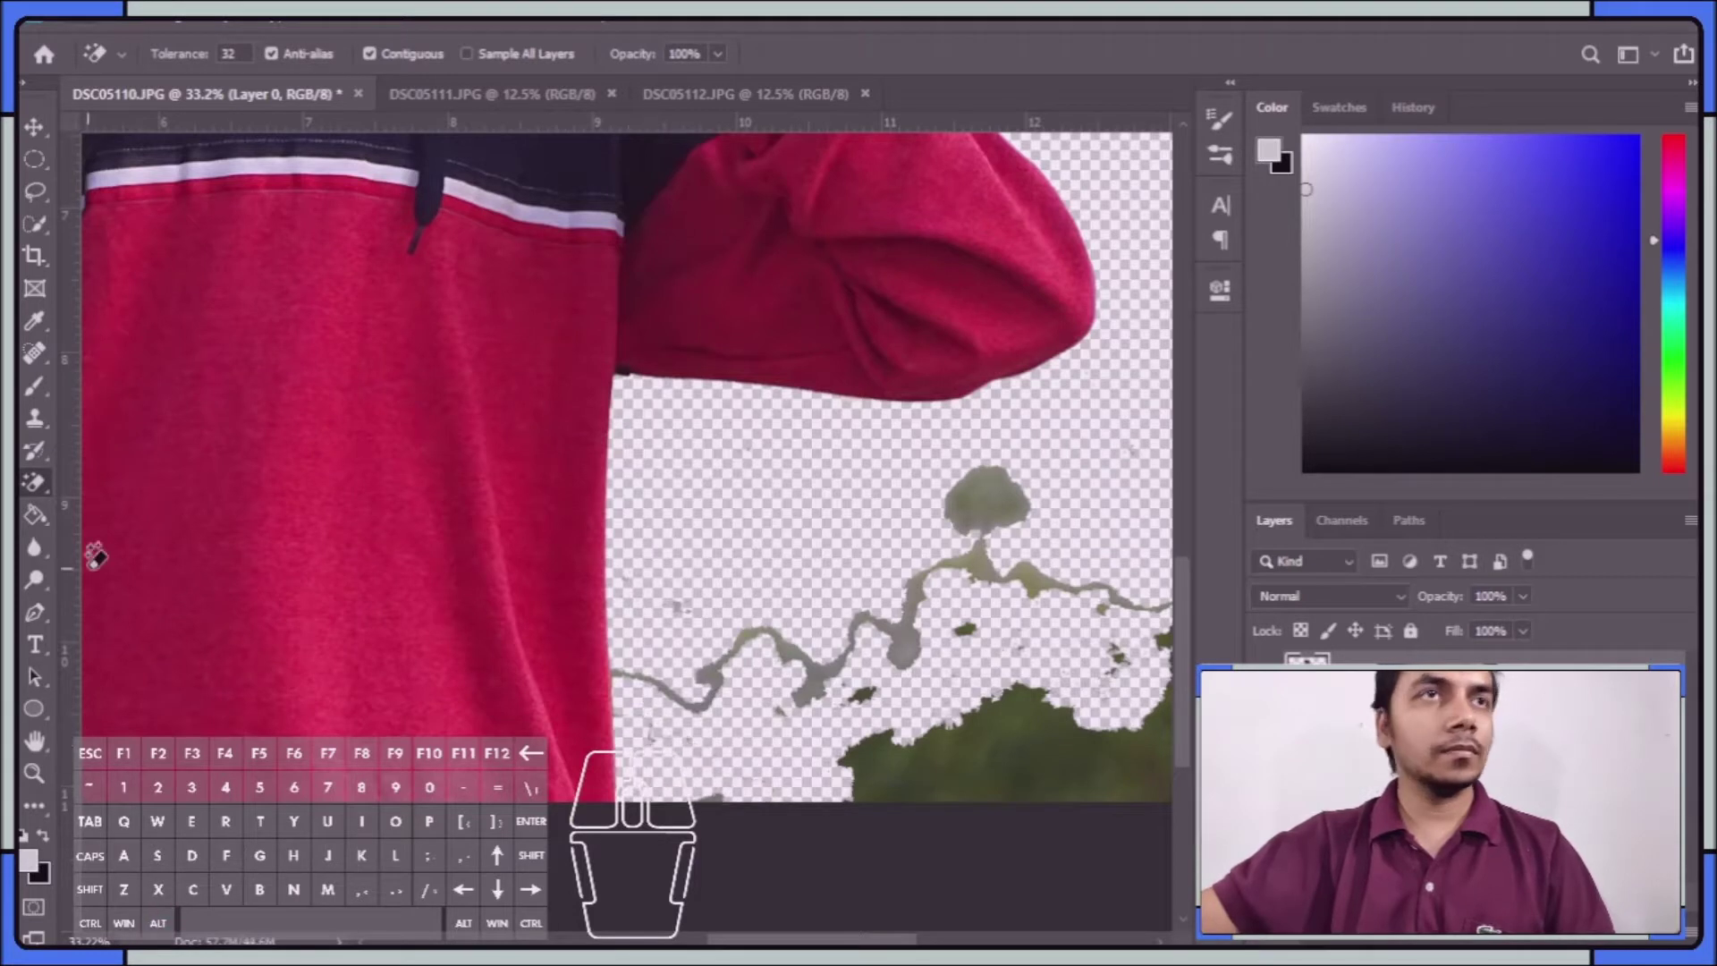
# Switch to the standard Eraser and erase the grey remnants beside the hoodie with a soft brush
pyautogui.rightClick(34, 484)
pyautogui.click(107, 481)
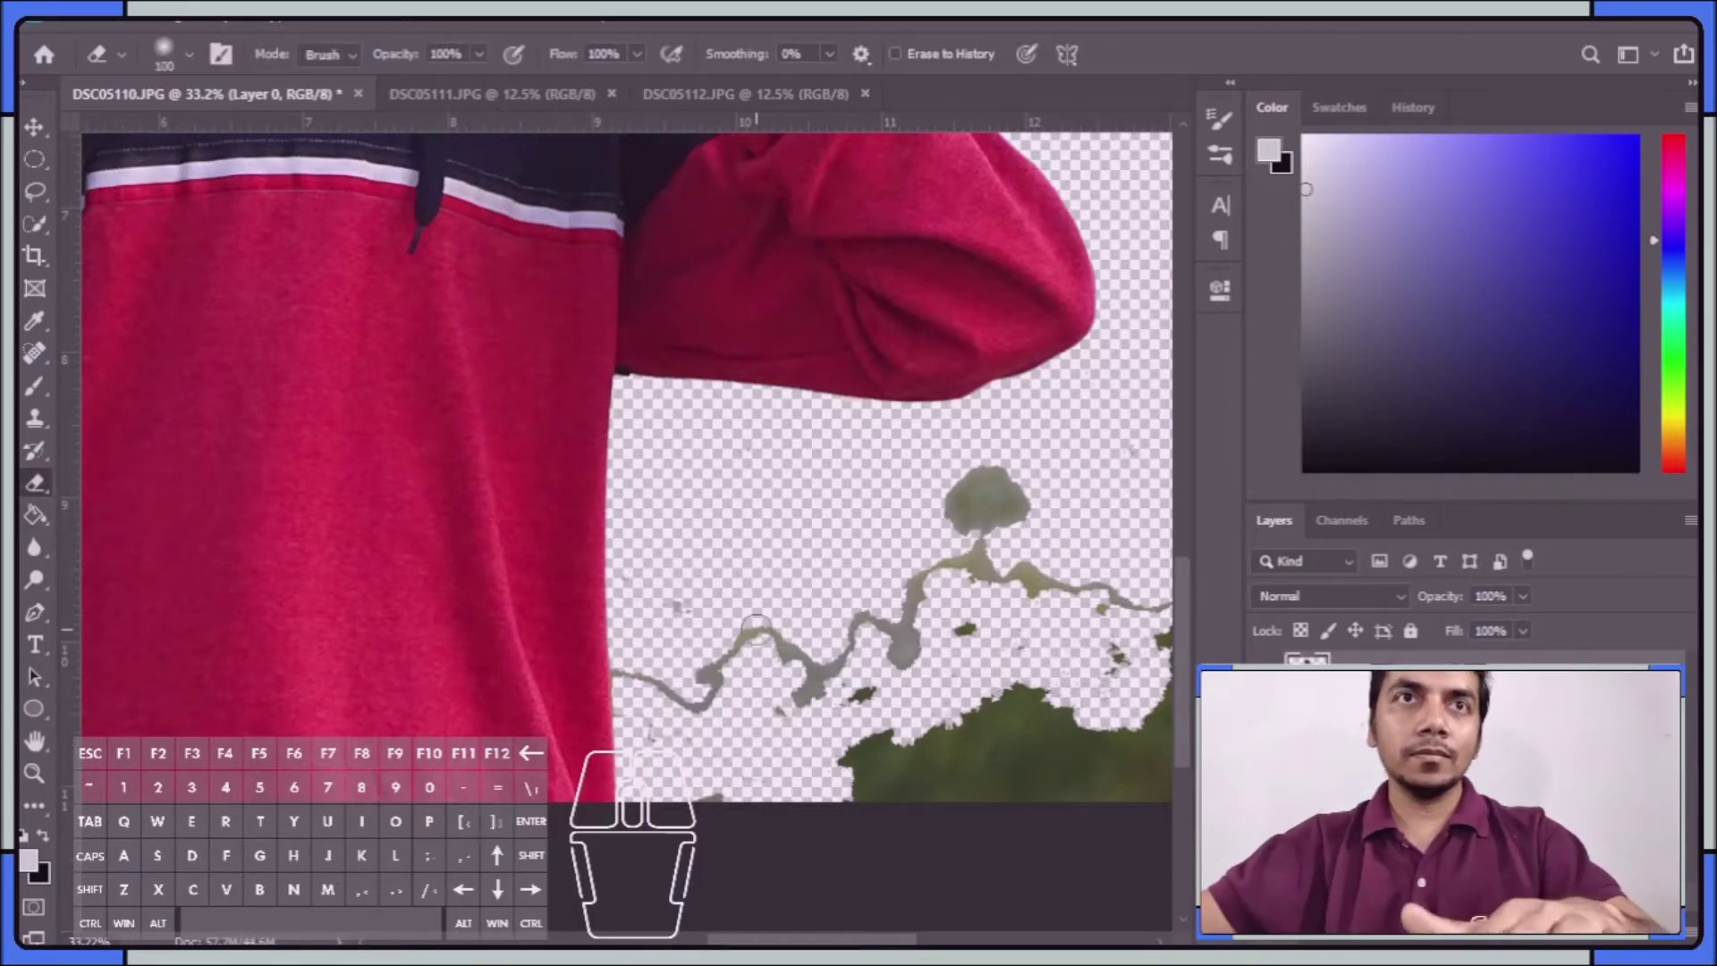
pyautogui.moveTo(693, 606)
pyautogui.mouseDown()
pyautogui.moveTo(702, 706)
pyautogui.moveTo(630, 680)
pyautogui.moveTo(675, 677)
pyautogui.mouseUp()
pyautogui.scroll(5, 675, 677)
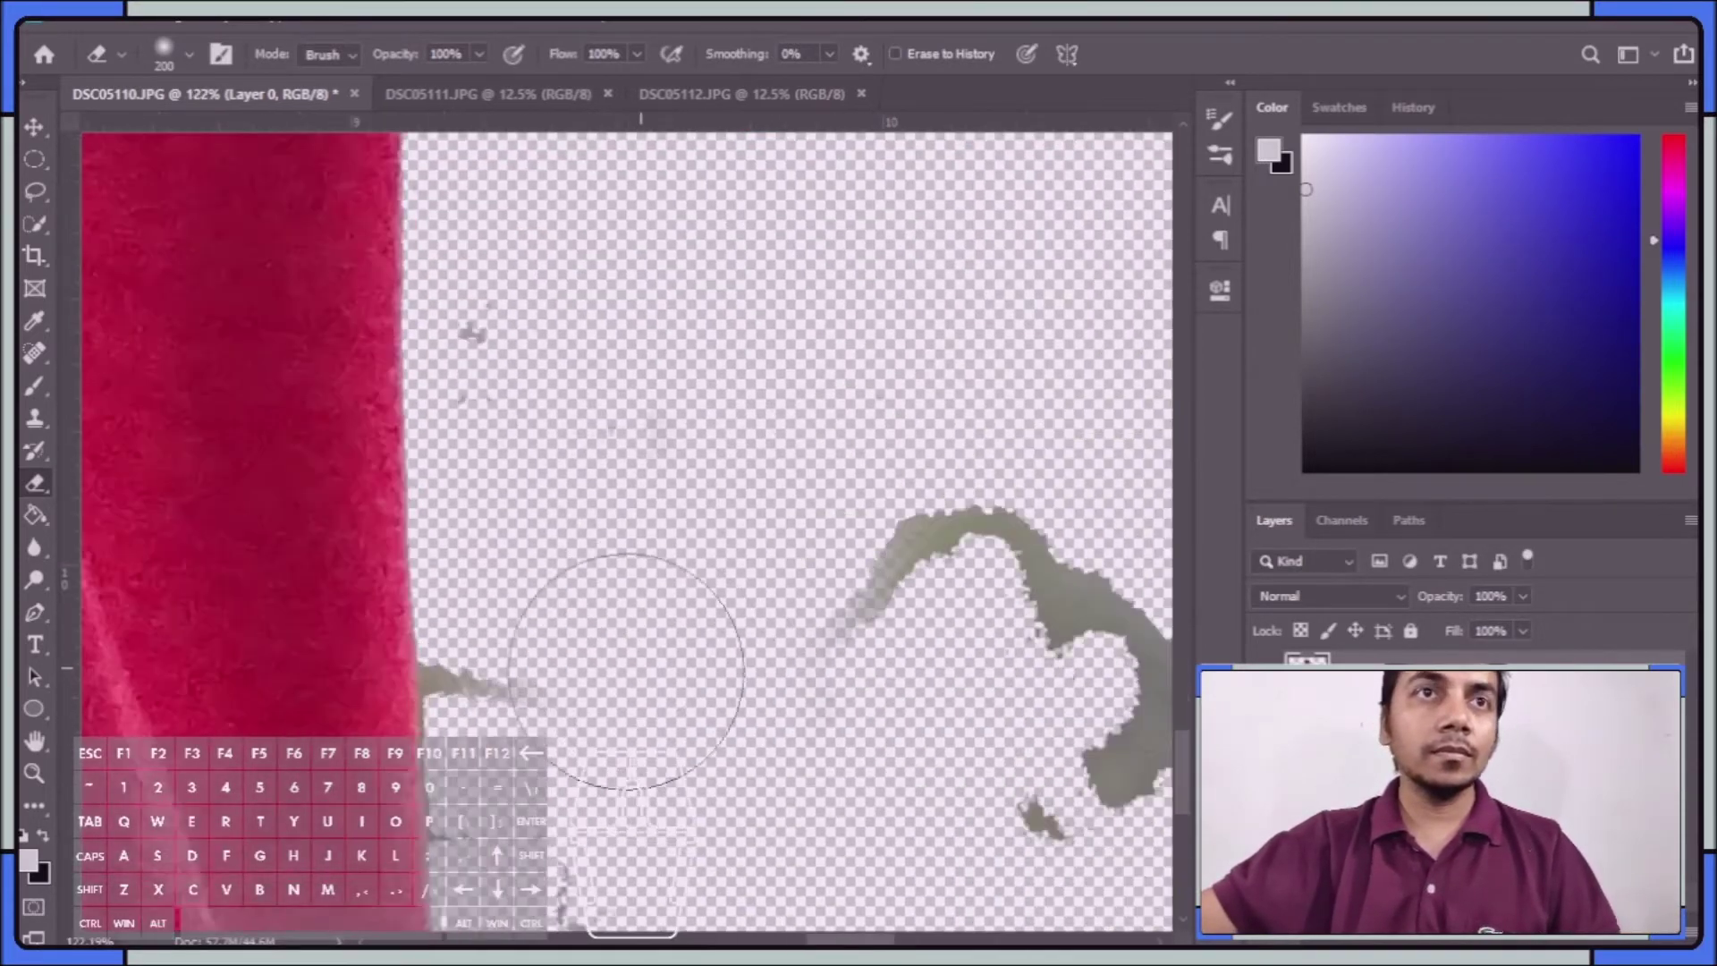
# Undo the last soft eraser stroke along the hoodie's edge
pyautogui.click(538, 682)
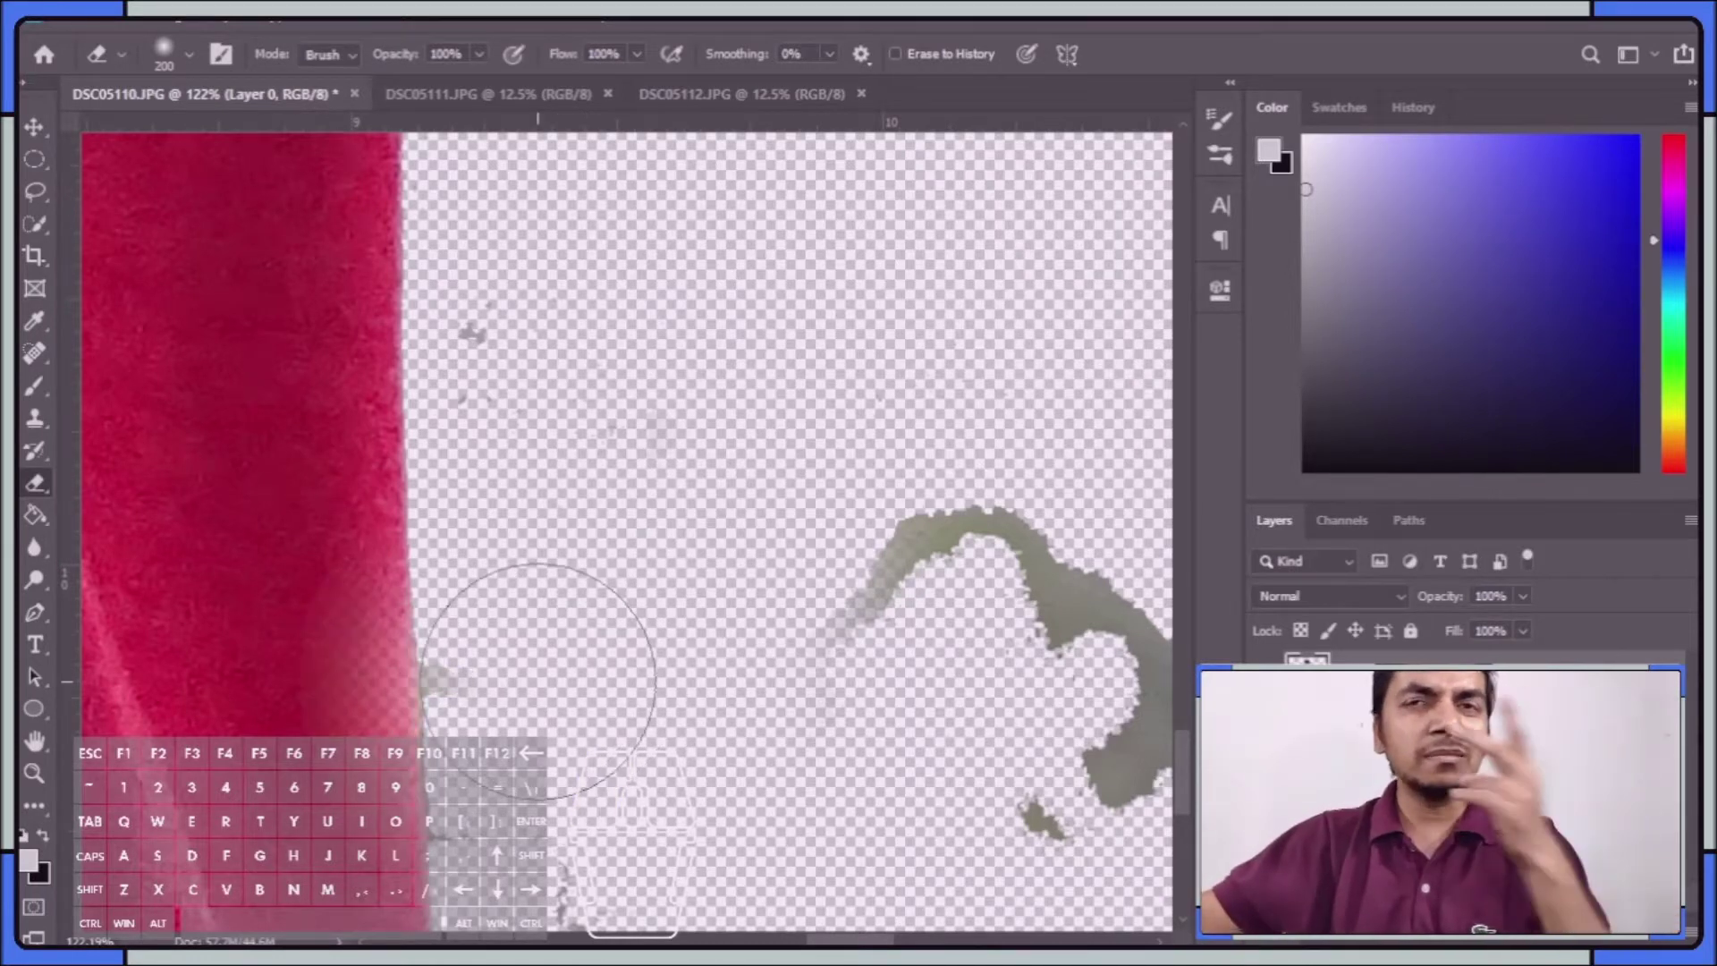
pyautogui.press('ctrl')
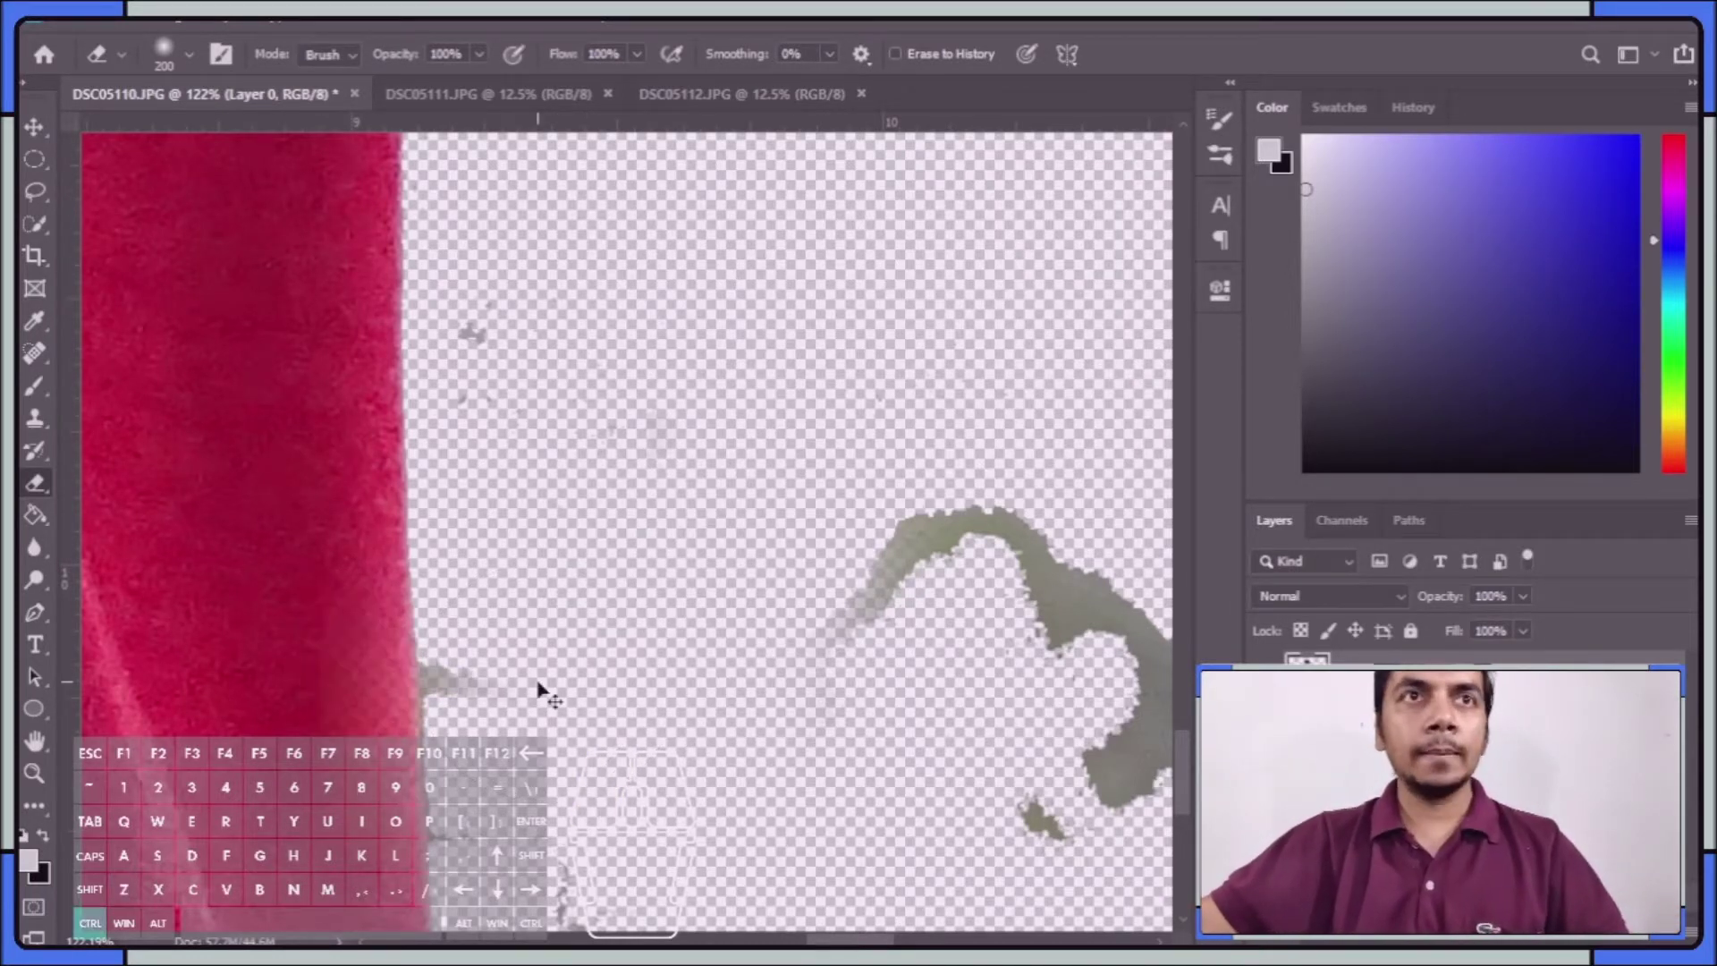
pyautogui.hotkey('ctrl', 'z')
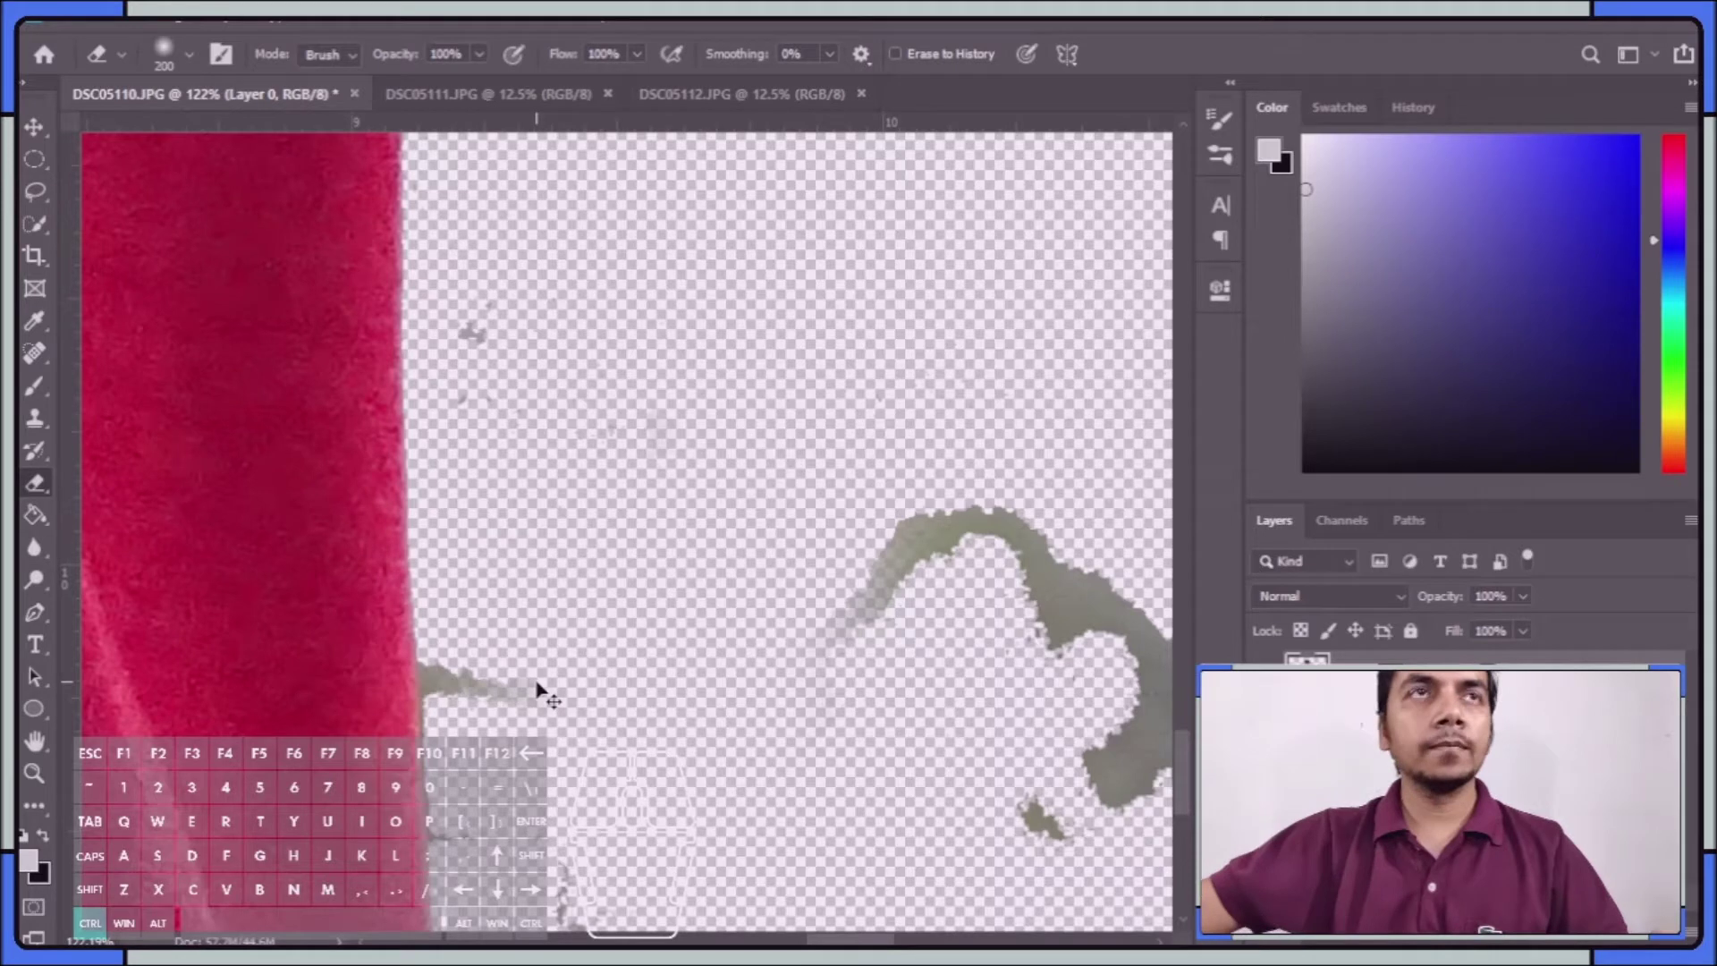
# Set the eraser to the 200 px Hard Round brush and erase the specks along the hoodie's edge below the elbow
pyautogui.click(189, 55)
pyautogui.click(228, 304)
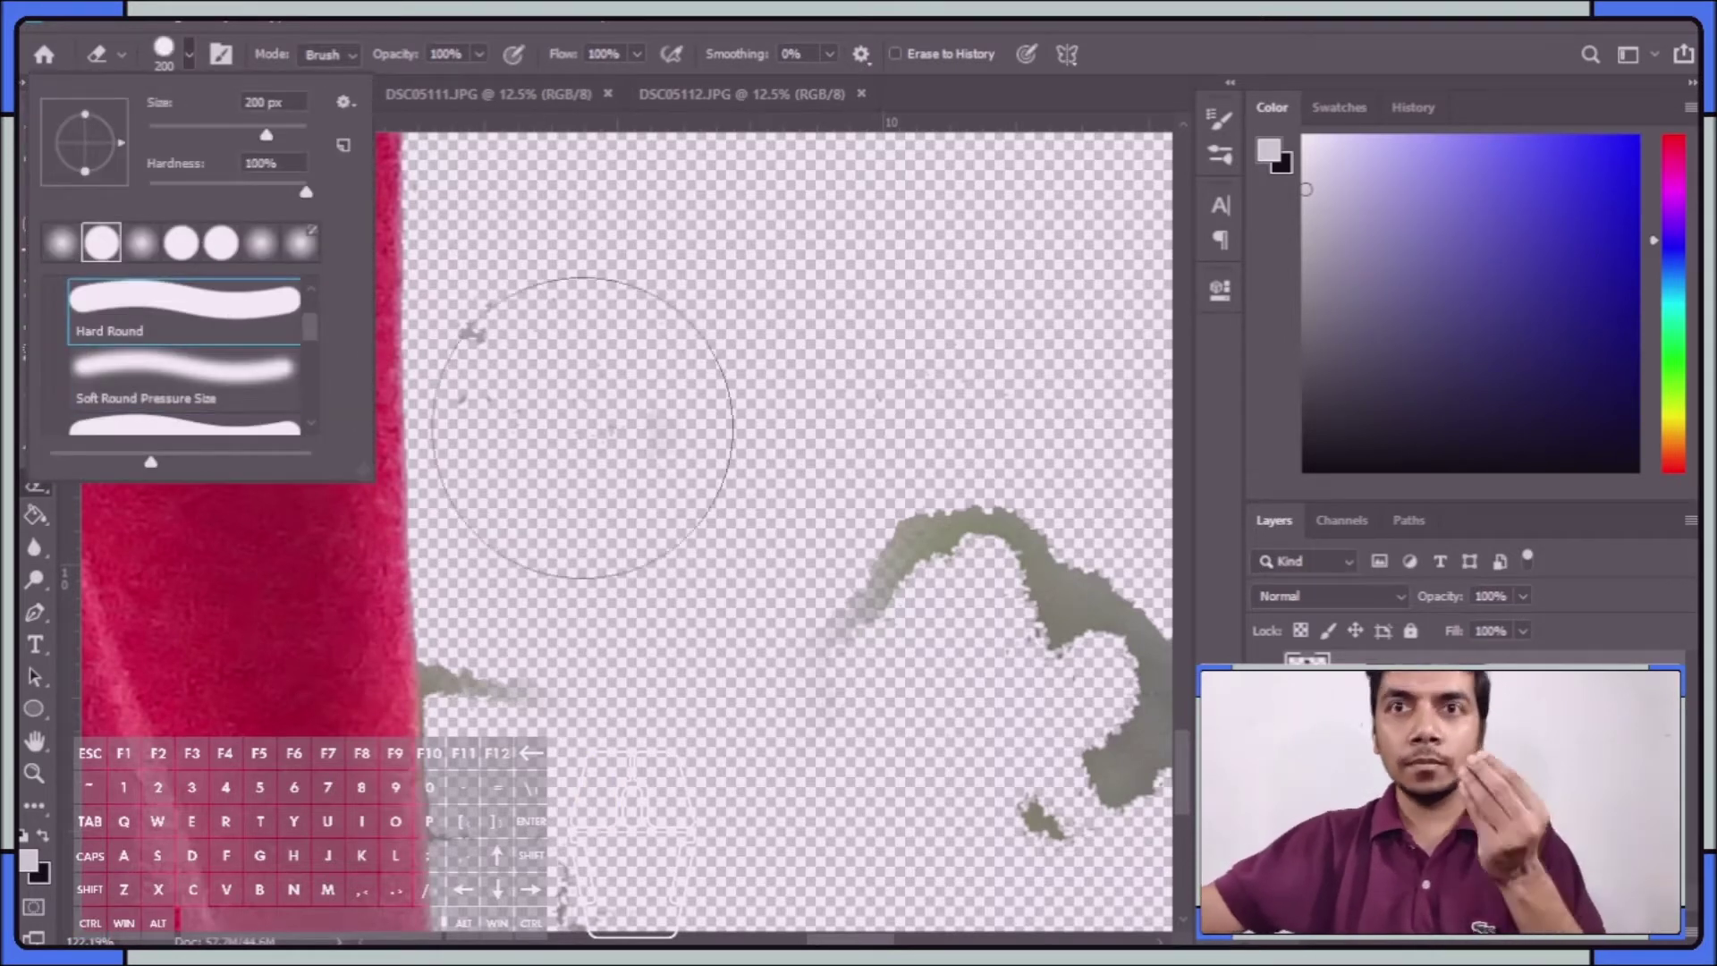
pyautogui.click(690, 517)
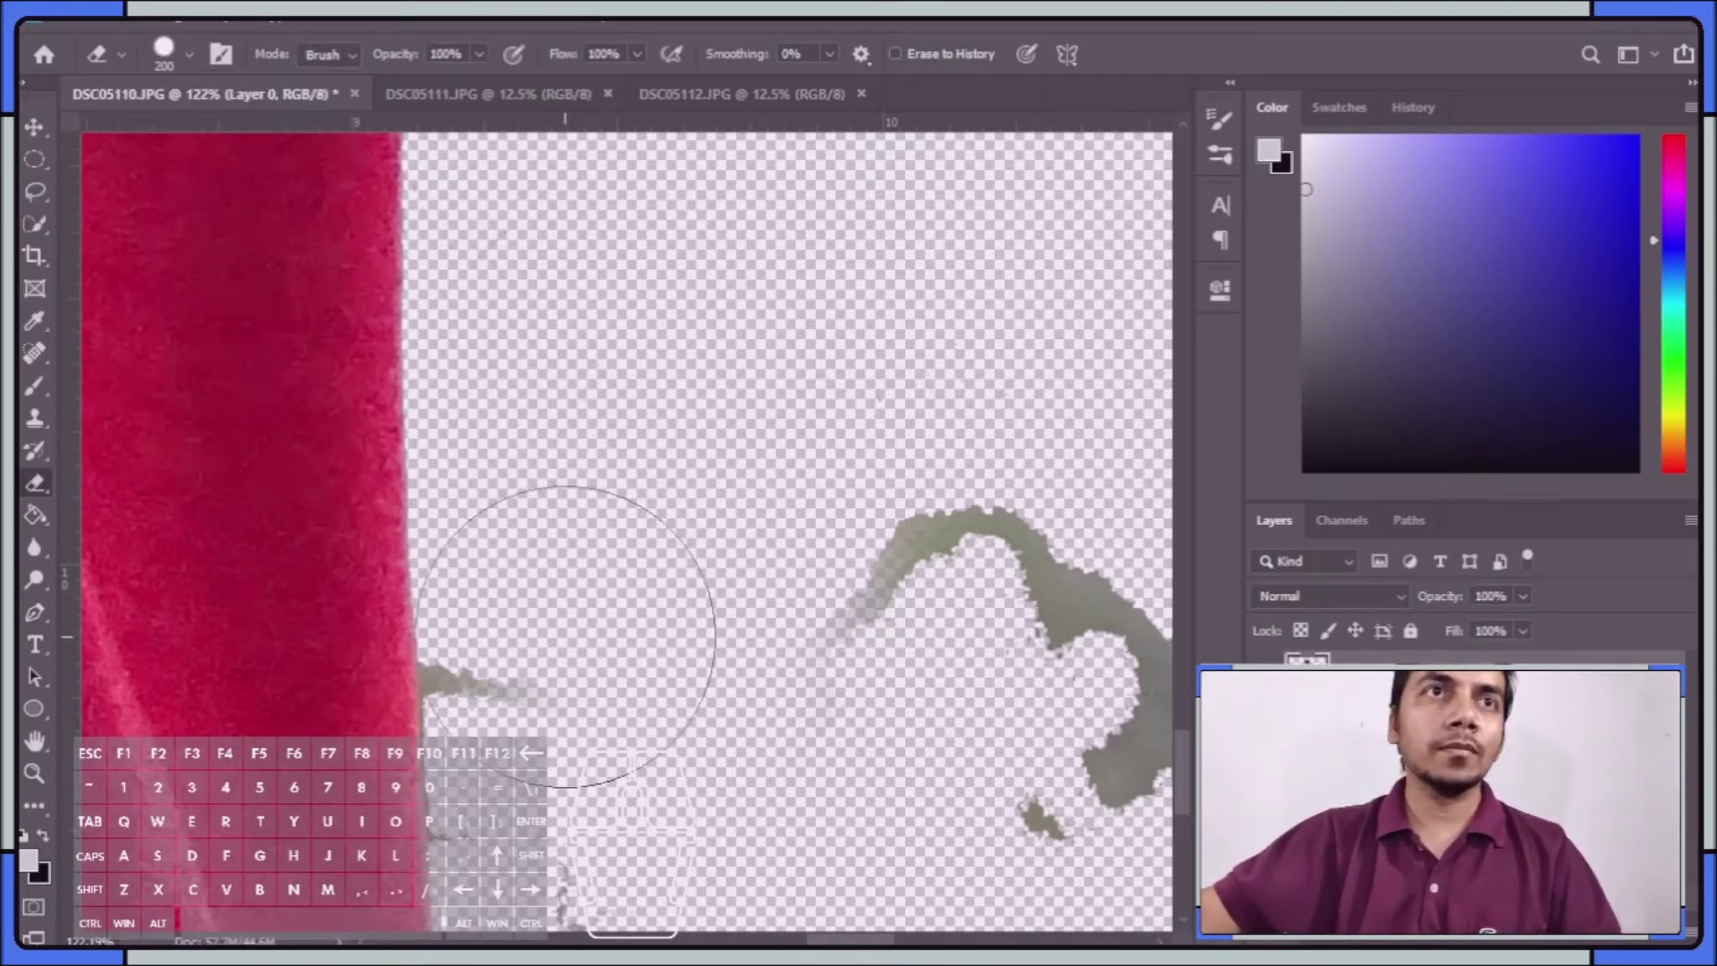
pyautogui.moveTo(608, 658); pyautogui.dragTo(644, 365)
pyautogui.moveTo(641, 418); pyautogui.dragTo(653, 496)
pyautogui.click(629, 441)
pyautogui.click(622, 361)
pyautogui.click(619, 380)
pyautogui.hotkey('ctrl', 'z')
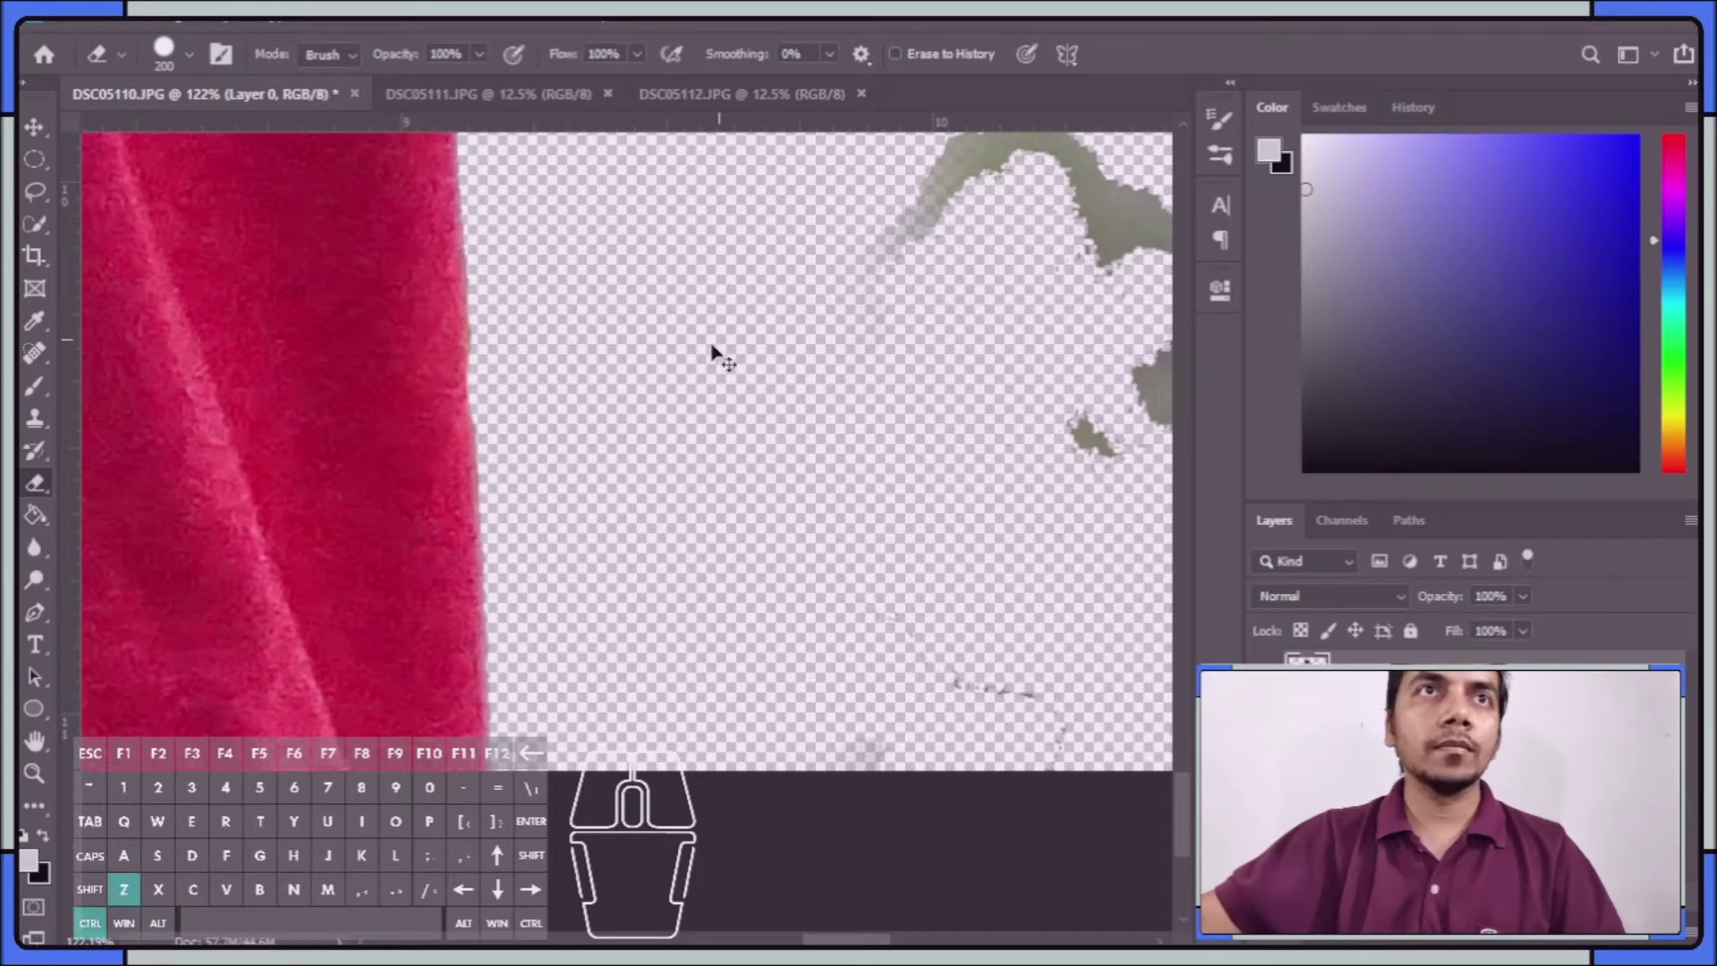
# Erase the leftover branches and green foliage below the raised elbow, enlarging the eraser brush for the bigger areas
pyautogui.scroll(-4, 791, 344)
pyautogui.scroll(-4, 791, 343)
pyautogui.moveTo(546, 519)
pyautogui.mouseDown()
pyautogui.moveTo(658, 441)
pyautogui.moveTo(684, 381)
pyautogui.mouseUp()
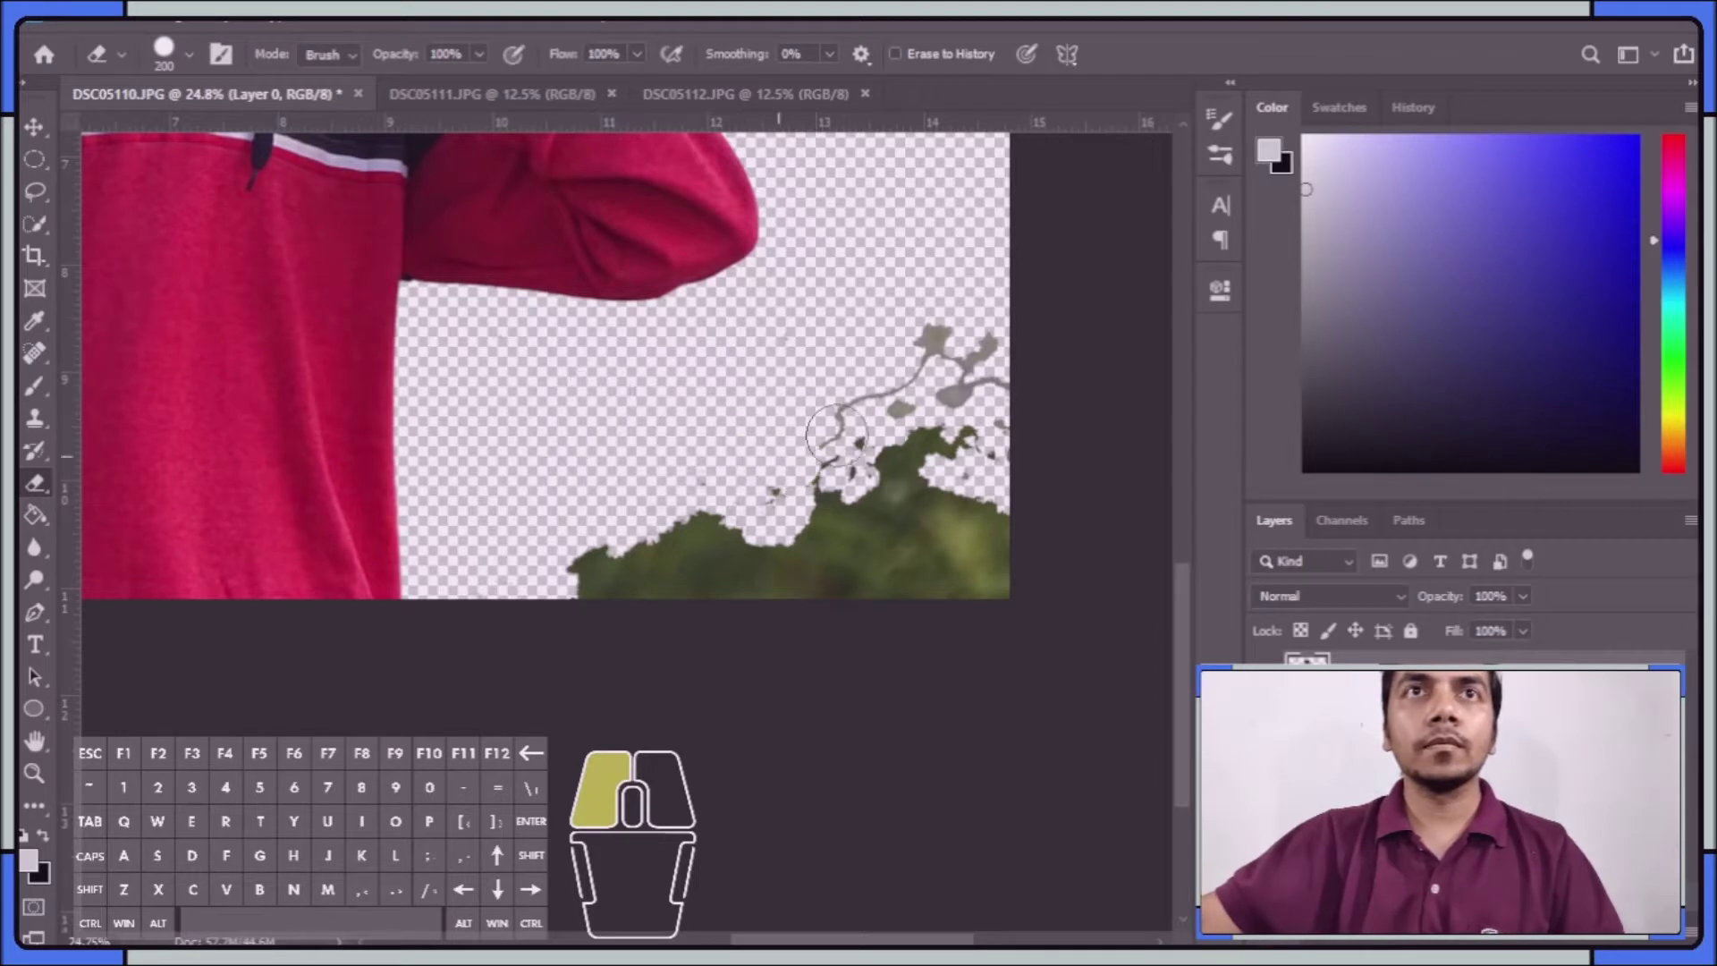
pyautogui.moveTo(892, 420)
pyautogui.mouseDown()
pyautogui.moveTo(966, 596)
pyautogui.moveTo(959, 541)
pyautogui.moveTo(659, 621)
pyautogui.mouseUp()
pyautogui.press(']')
pyautogui.press(']')
pyautogui.press(']')
pyautogui.press(']')
pyautogui.press(']')
pyautogui.press(']')
pyautogui.press(']')
pyautogui.press(']')
pyautogui.press(']')
pyautogui.press(']')
# Erase the remaining background beside the man's lowered sleeve with the 1100 px hard eraser
pyautogui.scroll(-3, 728, 633)
pyautogui.scroll(4, 707, 614)
pyautogui.moveTo(345, 738)
pyautogui.mouseDown()
pyautogui.moveTo(408, 489)
pyautogui.moveTo(434, 470)
pyautogui.moveTo(364, 555)
pyautogui.mouseUp()
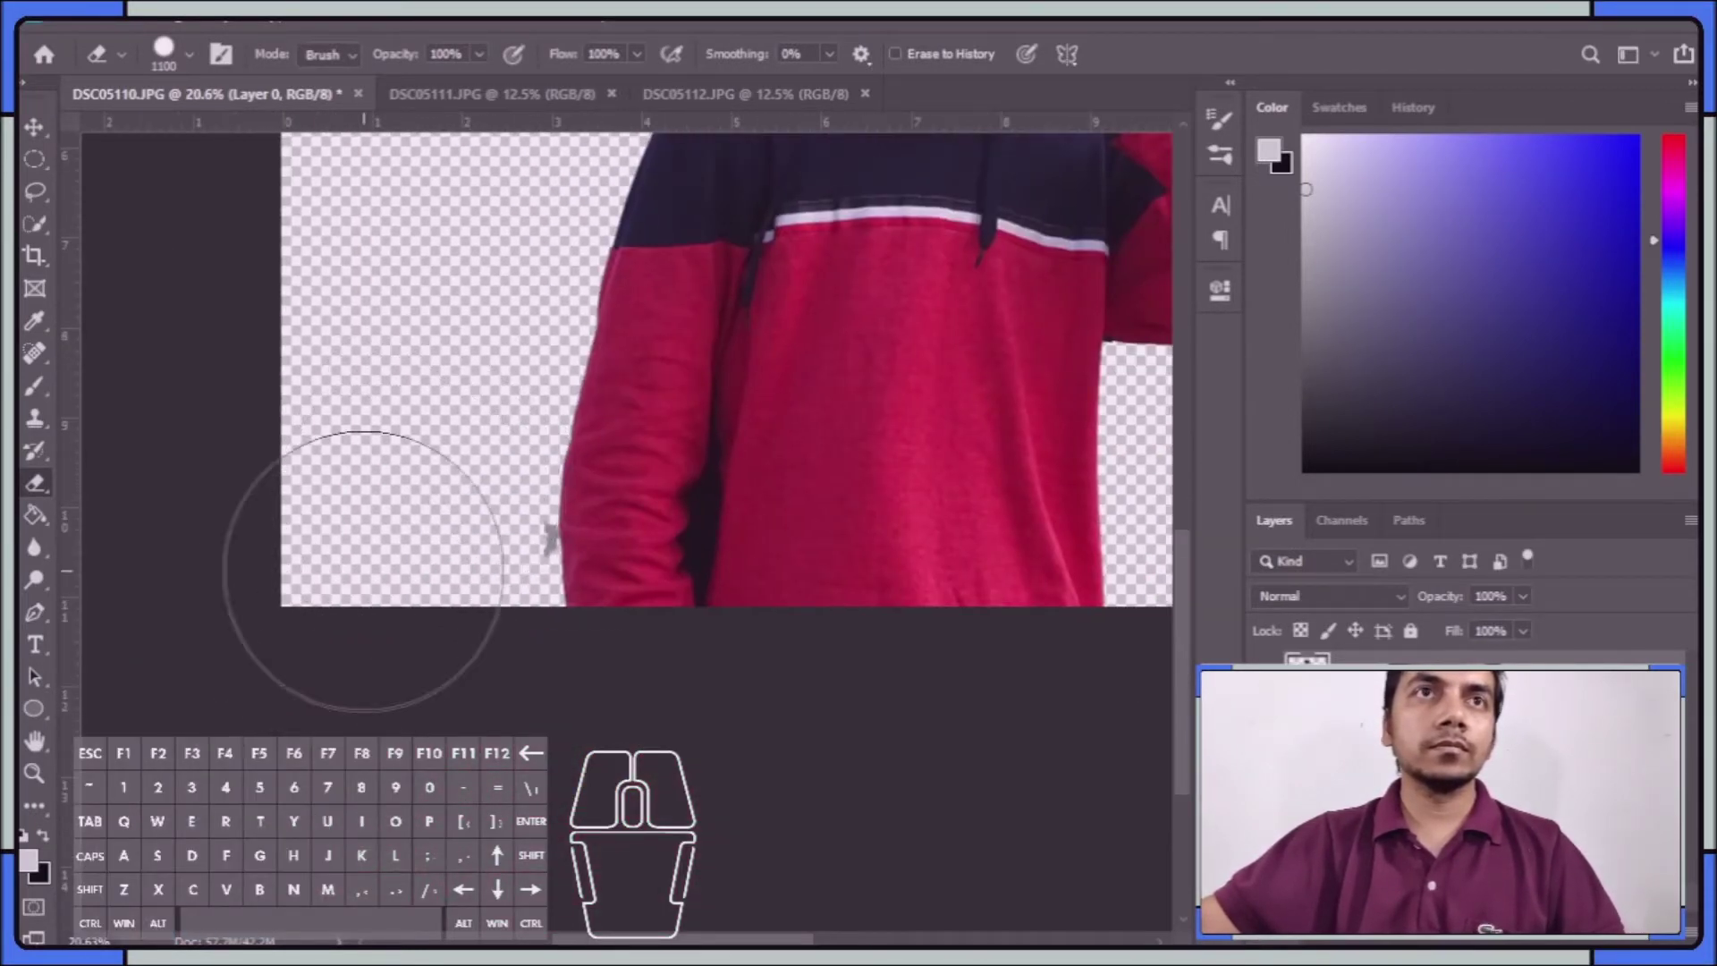
pyautogui.scroll(4, 337, 536)
pyautogui.moveTo(420, 533); pyautogui.dragTo(384, 536)
pyautogui.scroll(-3, 340, 546)
pyautogui.scroll(-3, 340, 545)
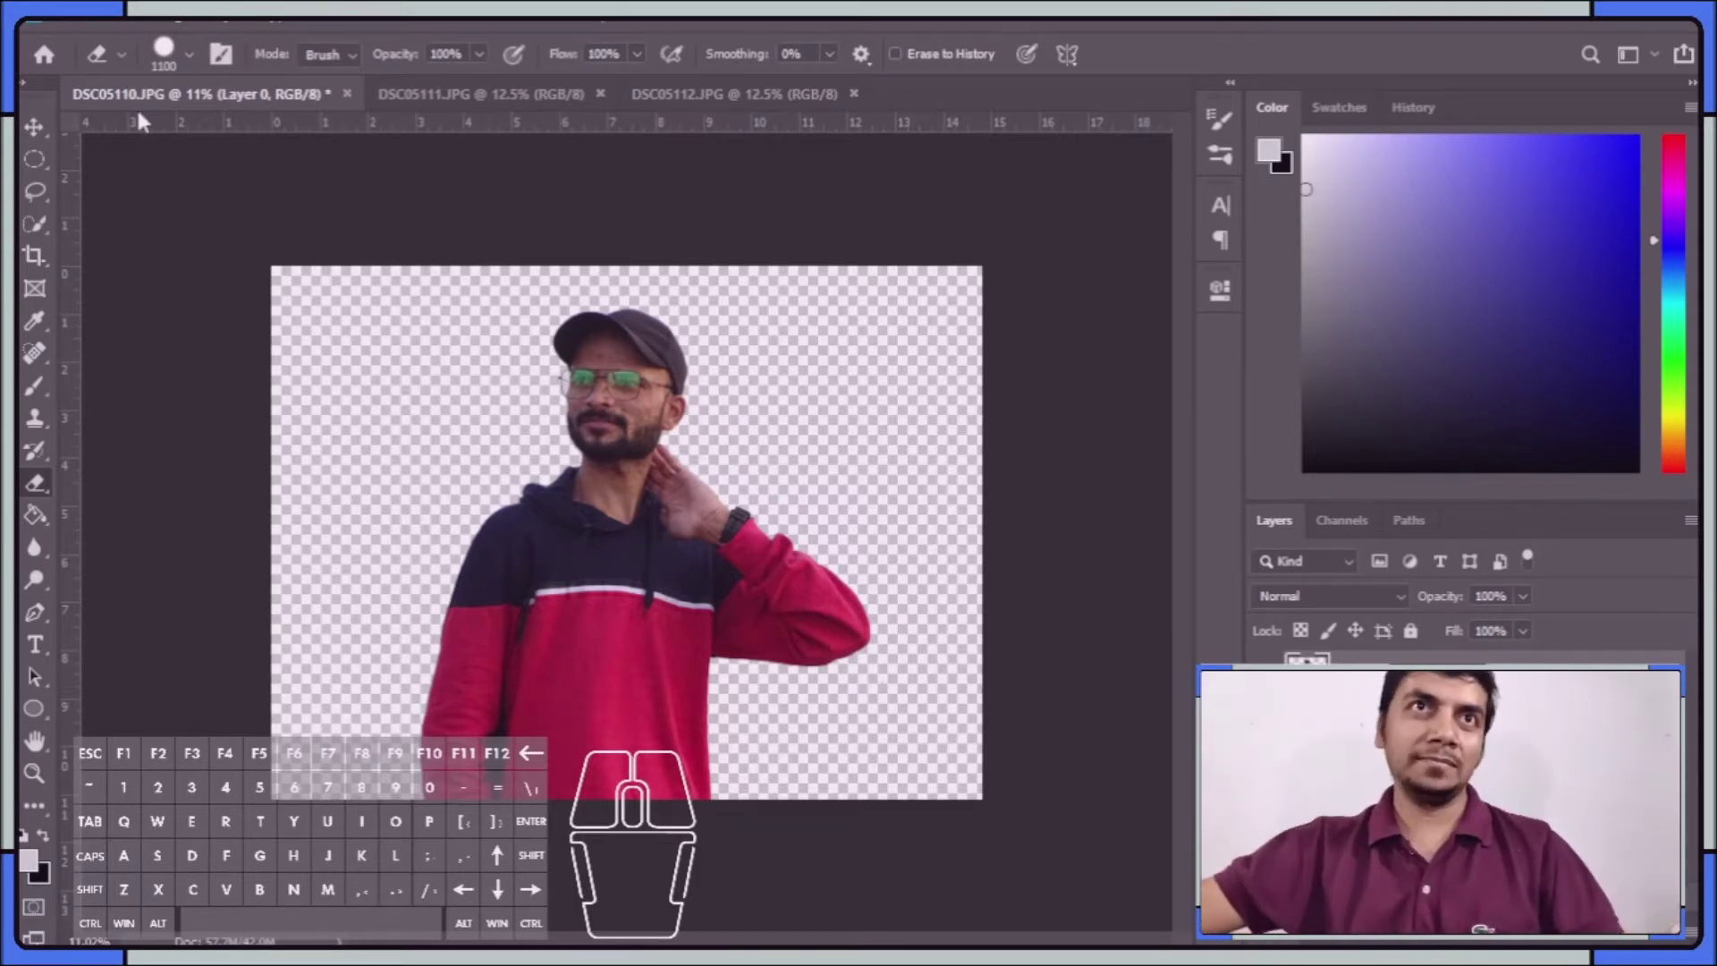
# Copy the DSC05111.JPG photo into DSC05110.JPG and position it so its figure stands left of the cut-out man
pyautogui.click(480, 97)
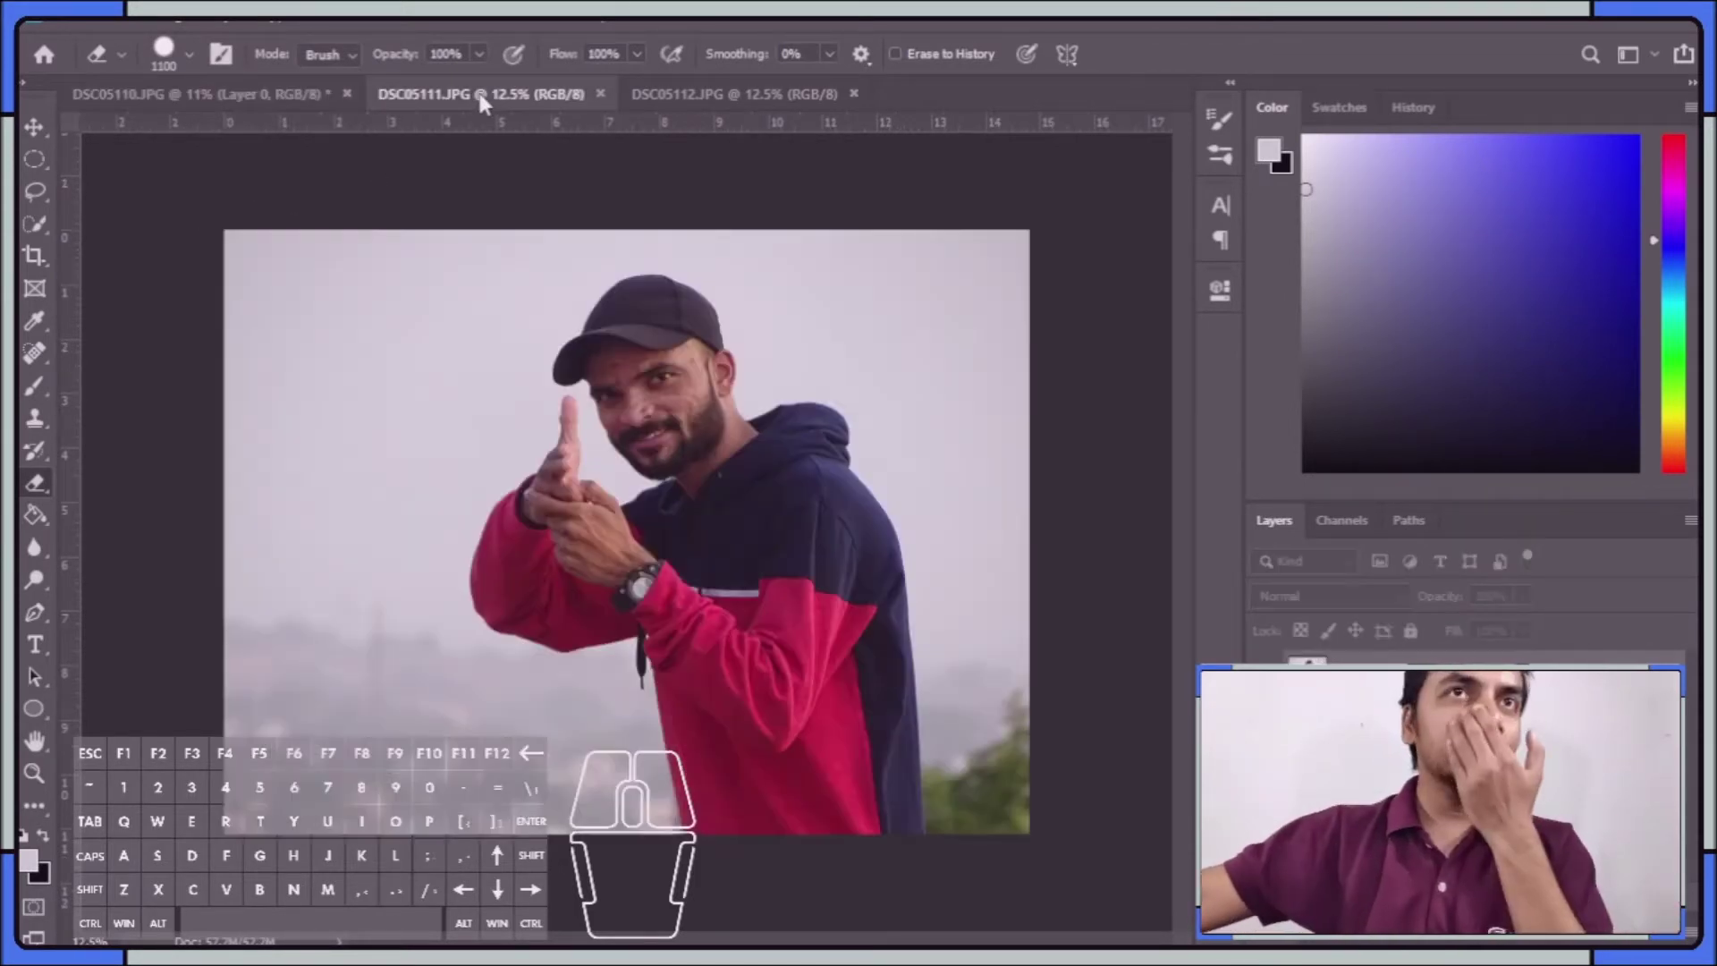
pyautogui.click(35, 120)
pyautogui.moveTo(690, 410); pyautogui.dragTo(569, 481)
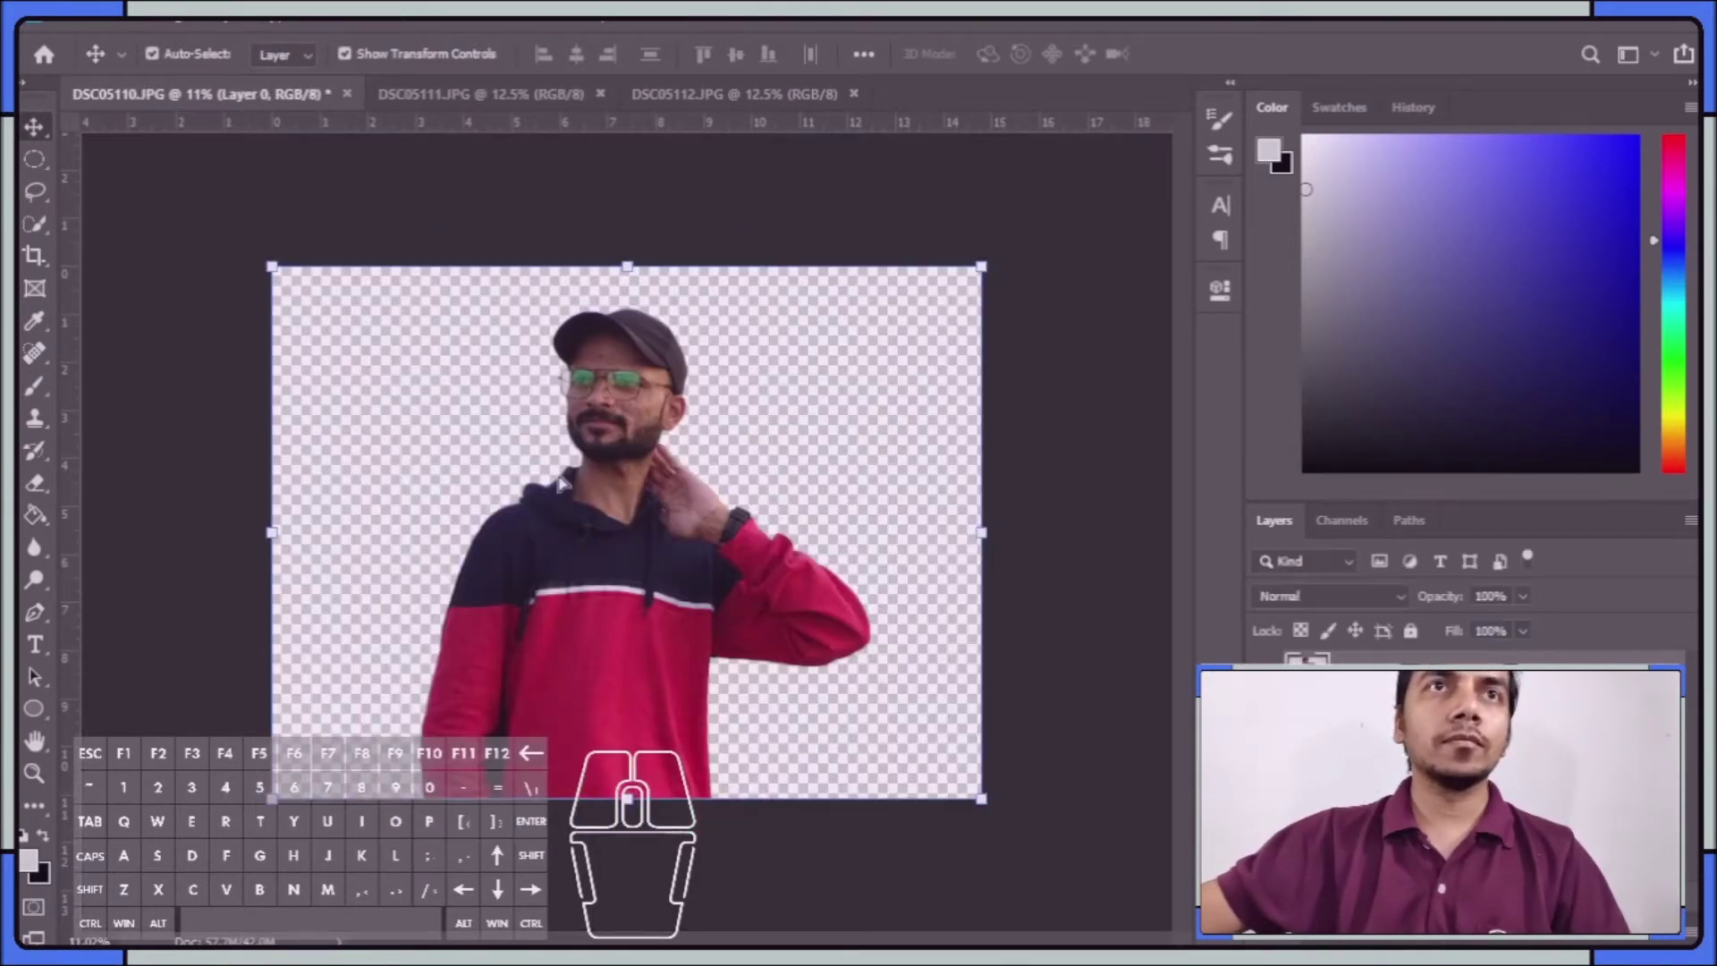
pyautogui.moveTo(648, 535); pyautogui.dragTo(609, 585)
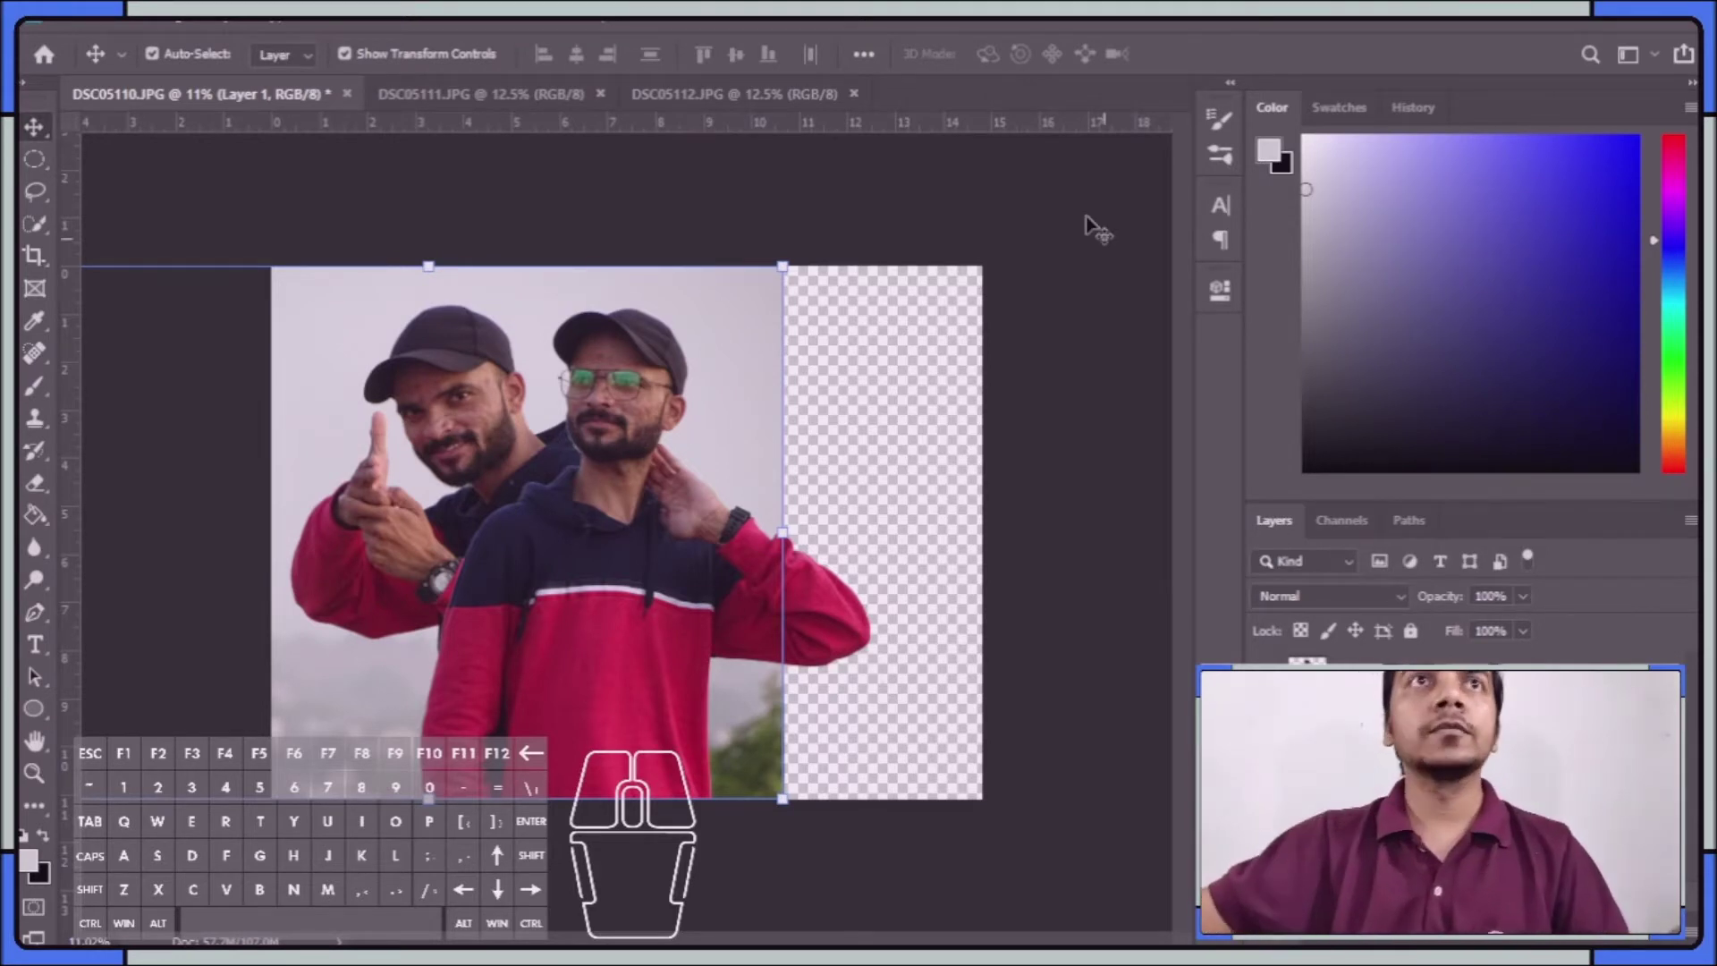
# Copy the DSC05112.JPG photo into DSC05110.JPG, placed right of the cut-out man, and move Layer 2 to the bottom of the stack
pyautogui.click(791, 95)
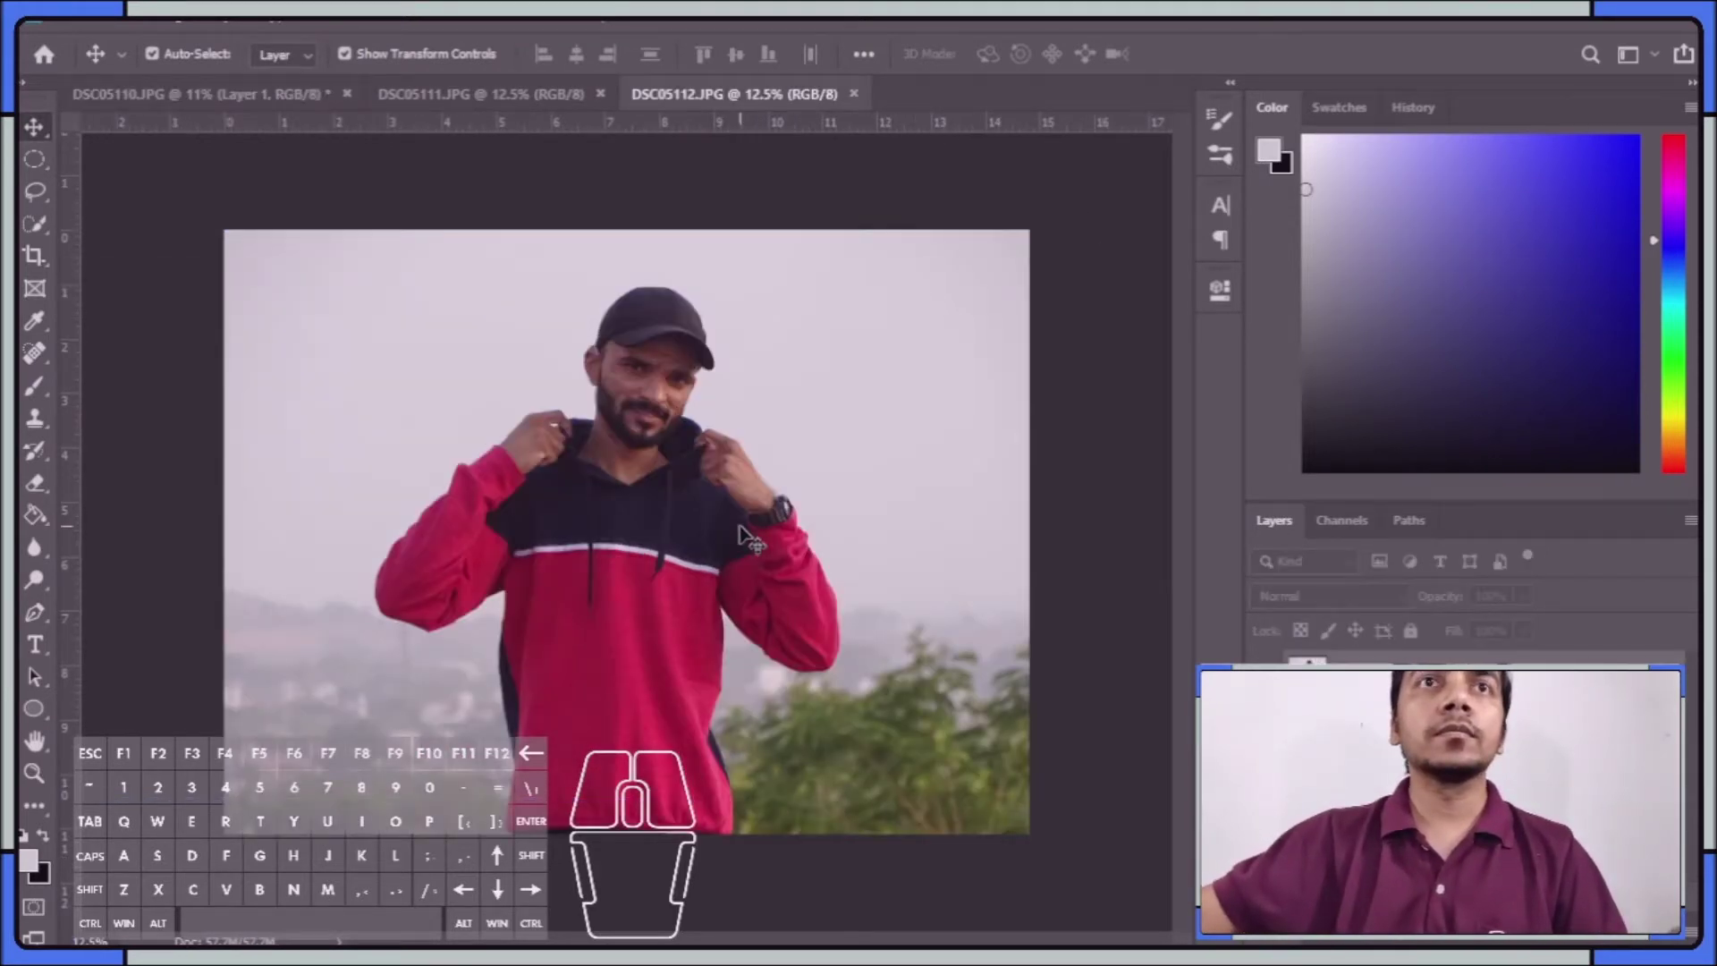
pyautogui.moveTo(605, 595); pyautogui.dragTo(751, 608)
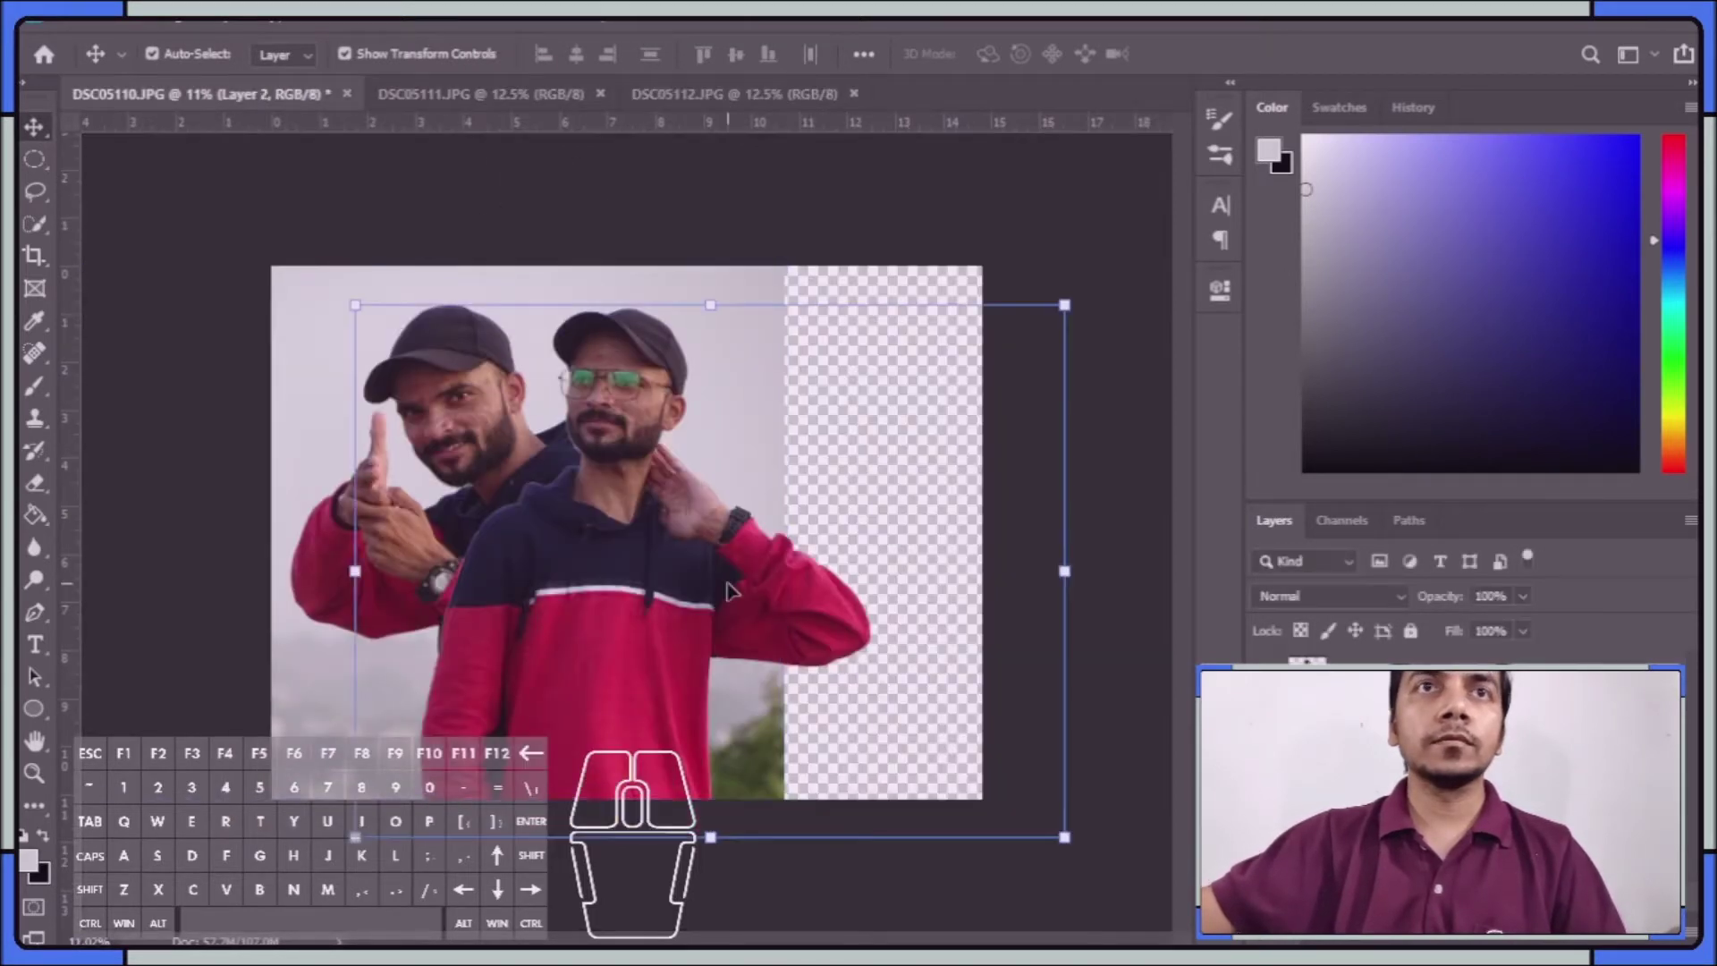
pyautogui.moveTo(830, 533); pyautogui.dragTo(881, 485)
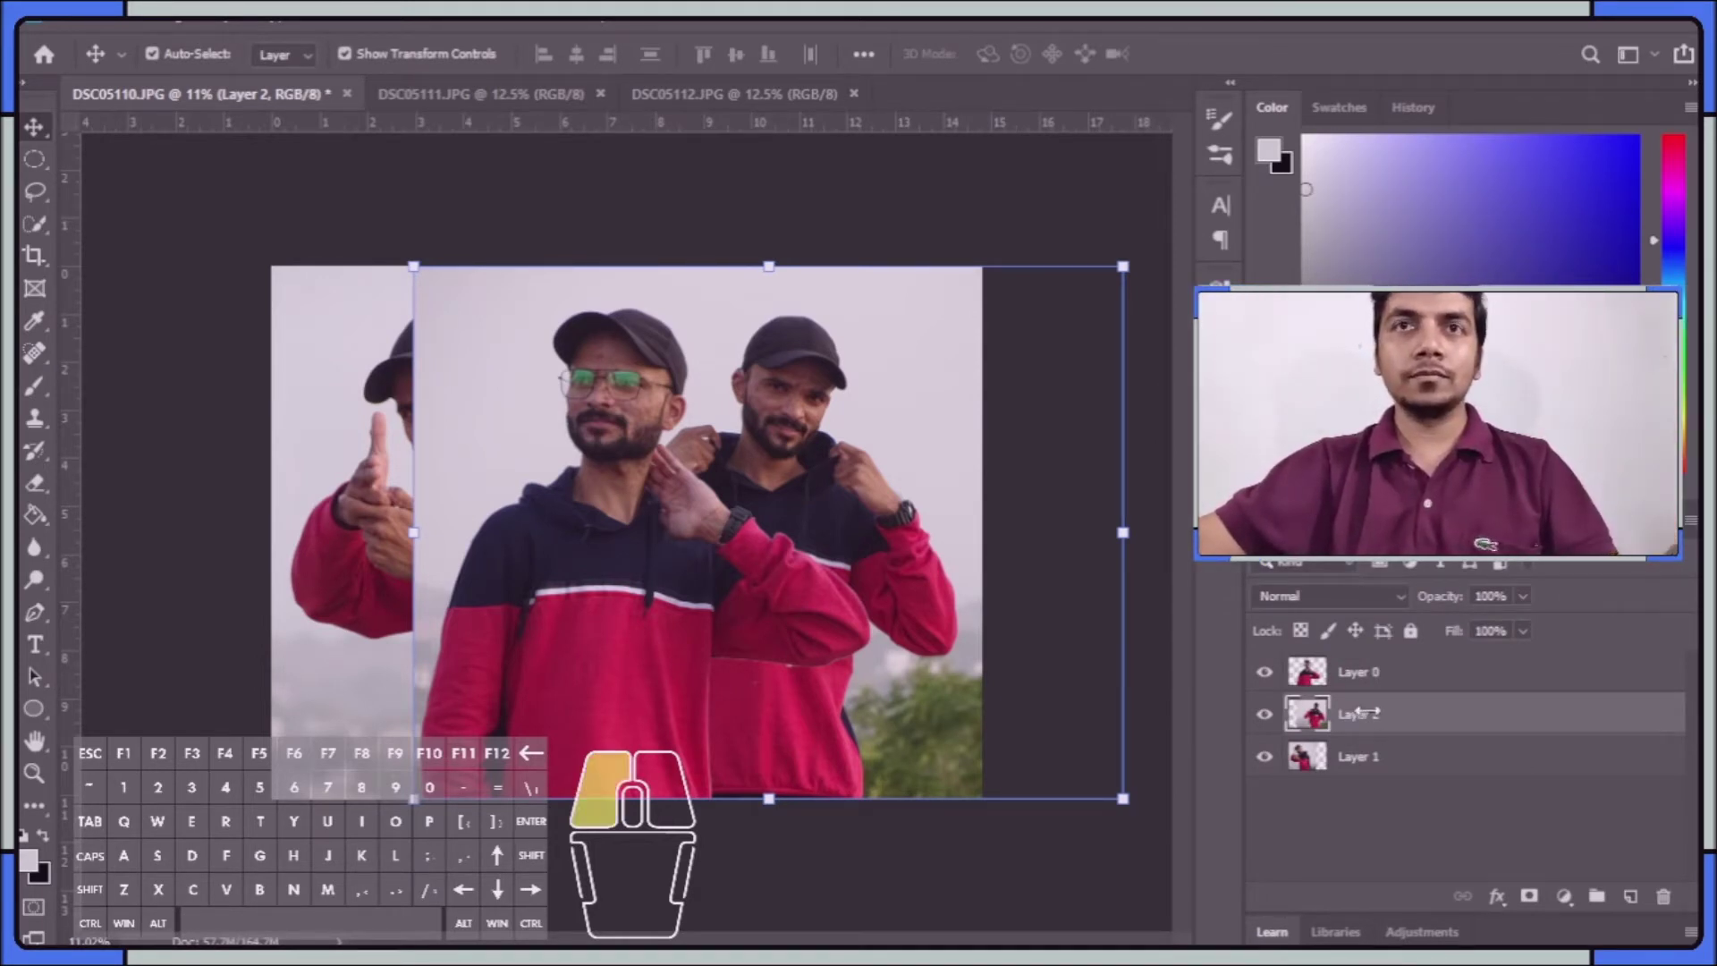
pyautogui.moveTo(1357, 713); pyautogui.dragTo(1406, 672)
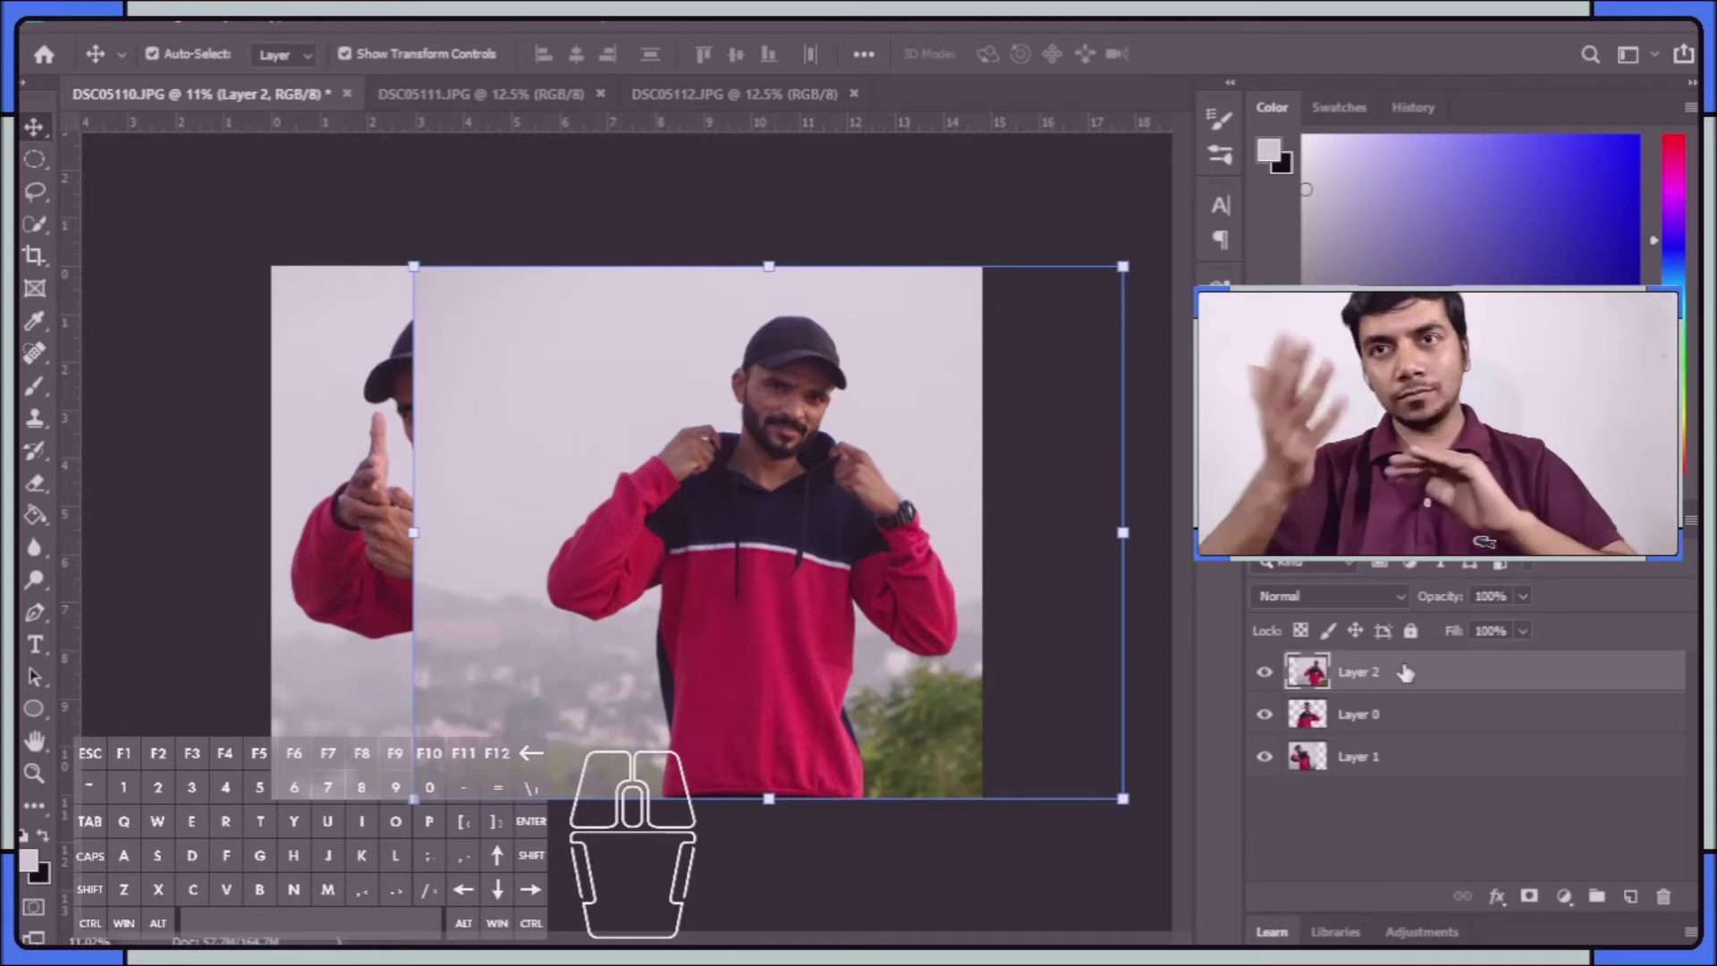
pyautogui.moveTo(1406, 673); pyautogui.dragTo(1403, 796)
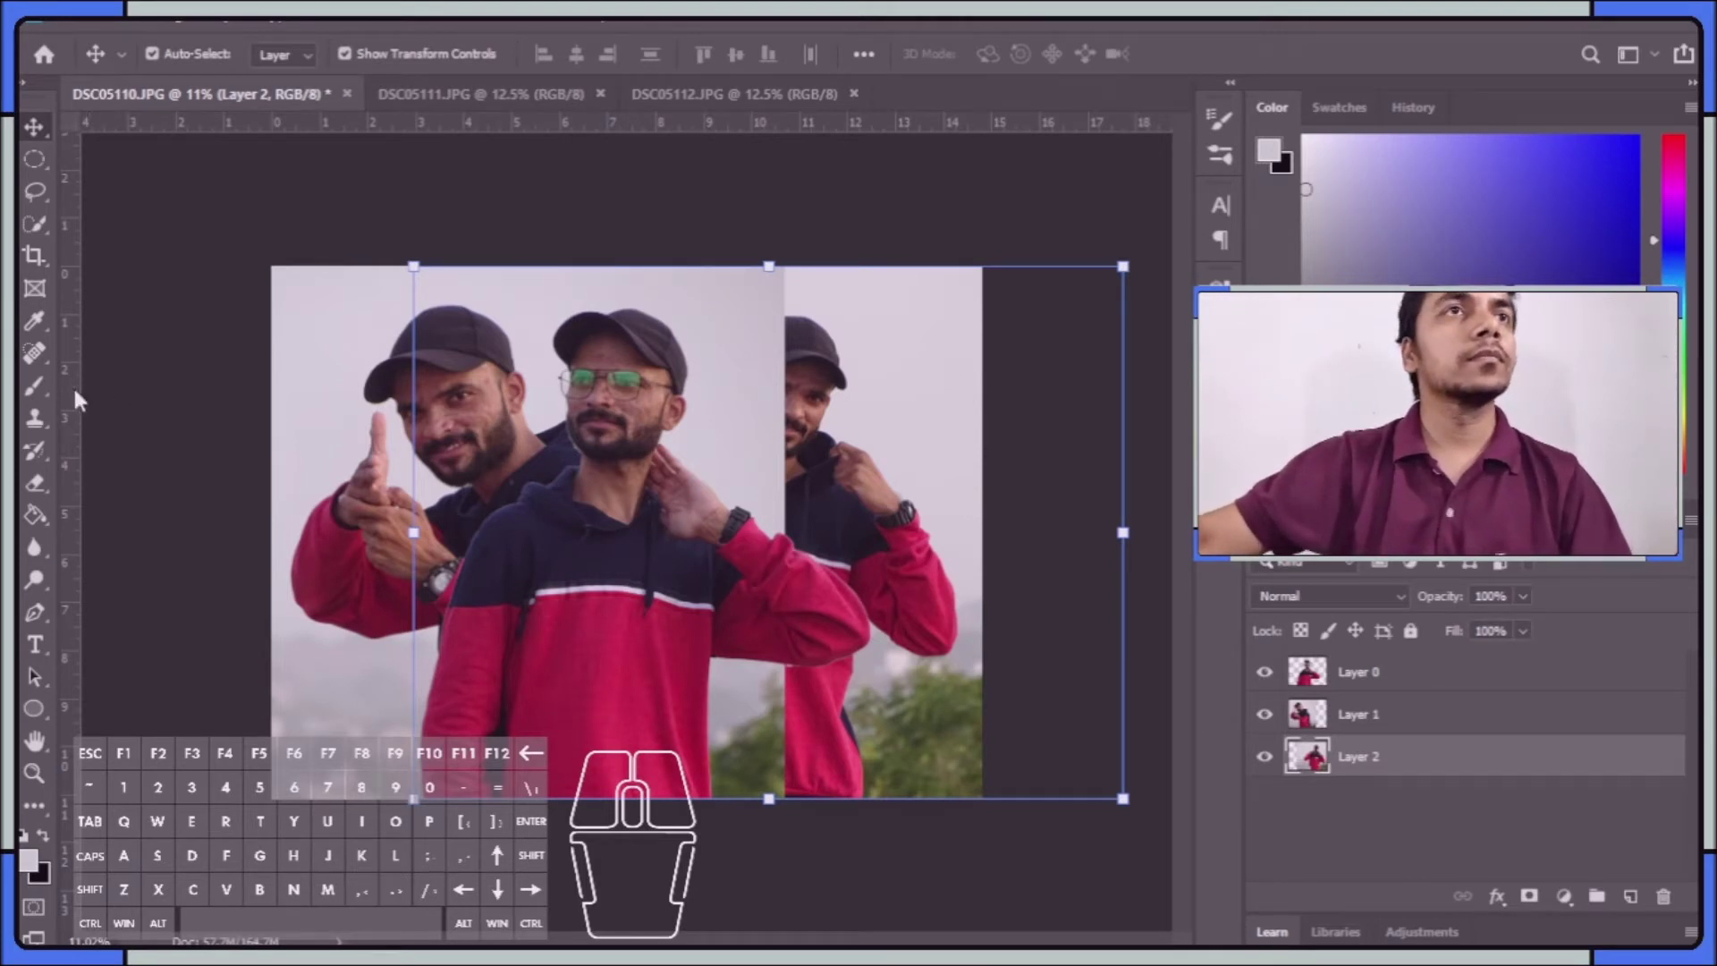
# Erase the hard vertical edge of Layer 1 with a 1100 px Soft Round Pressure Size eraser, revealing the figure on Layer 2
pyautogui.click(36, 485)
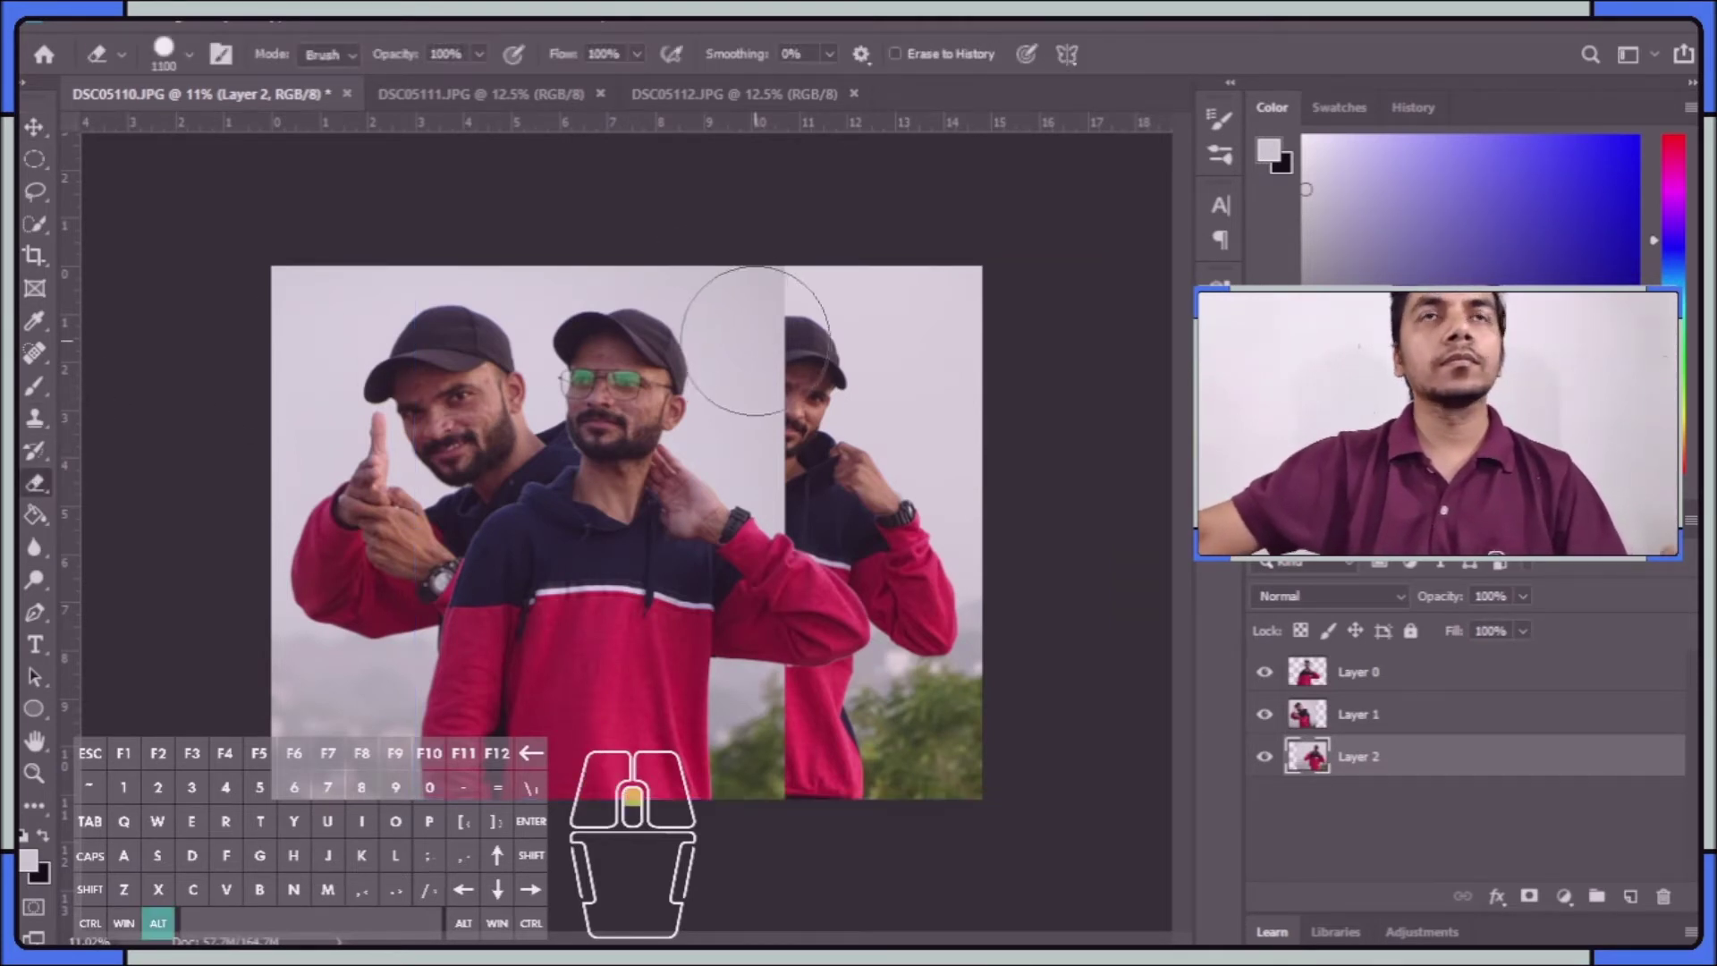
pyautogui.scroll(1, 680, 313)
pyautogui.click(188, 59)
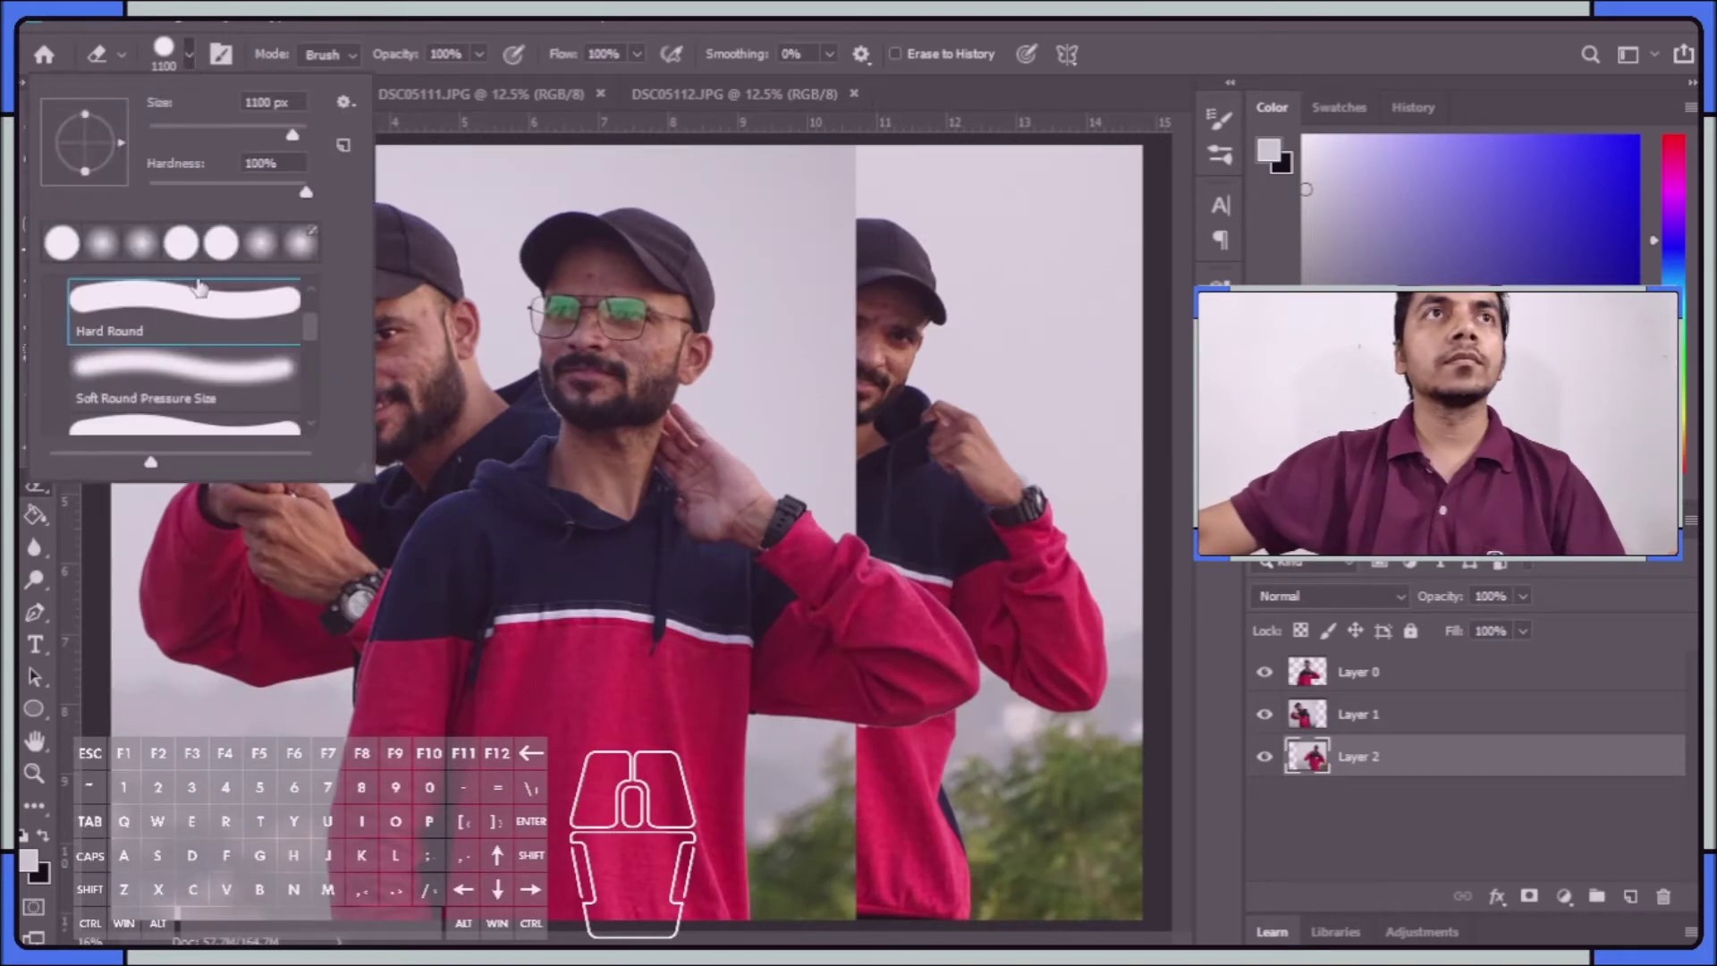
pyautogui.click(184, 375)
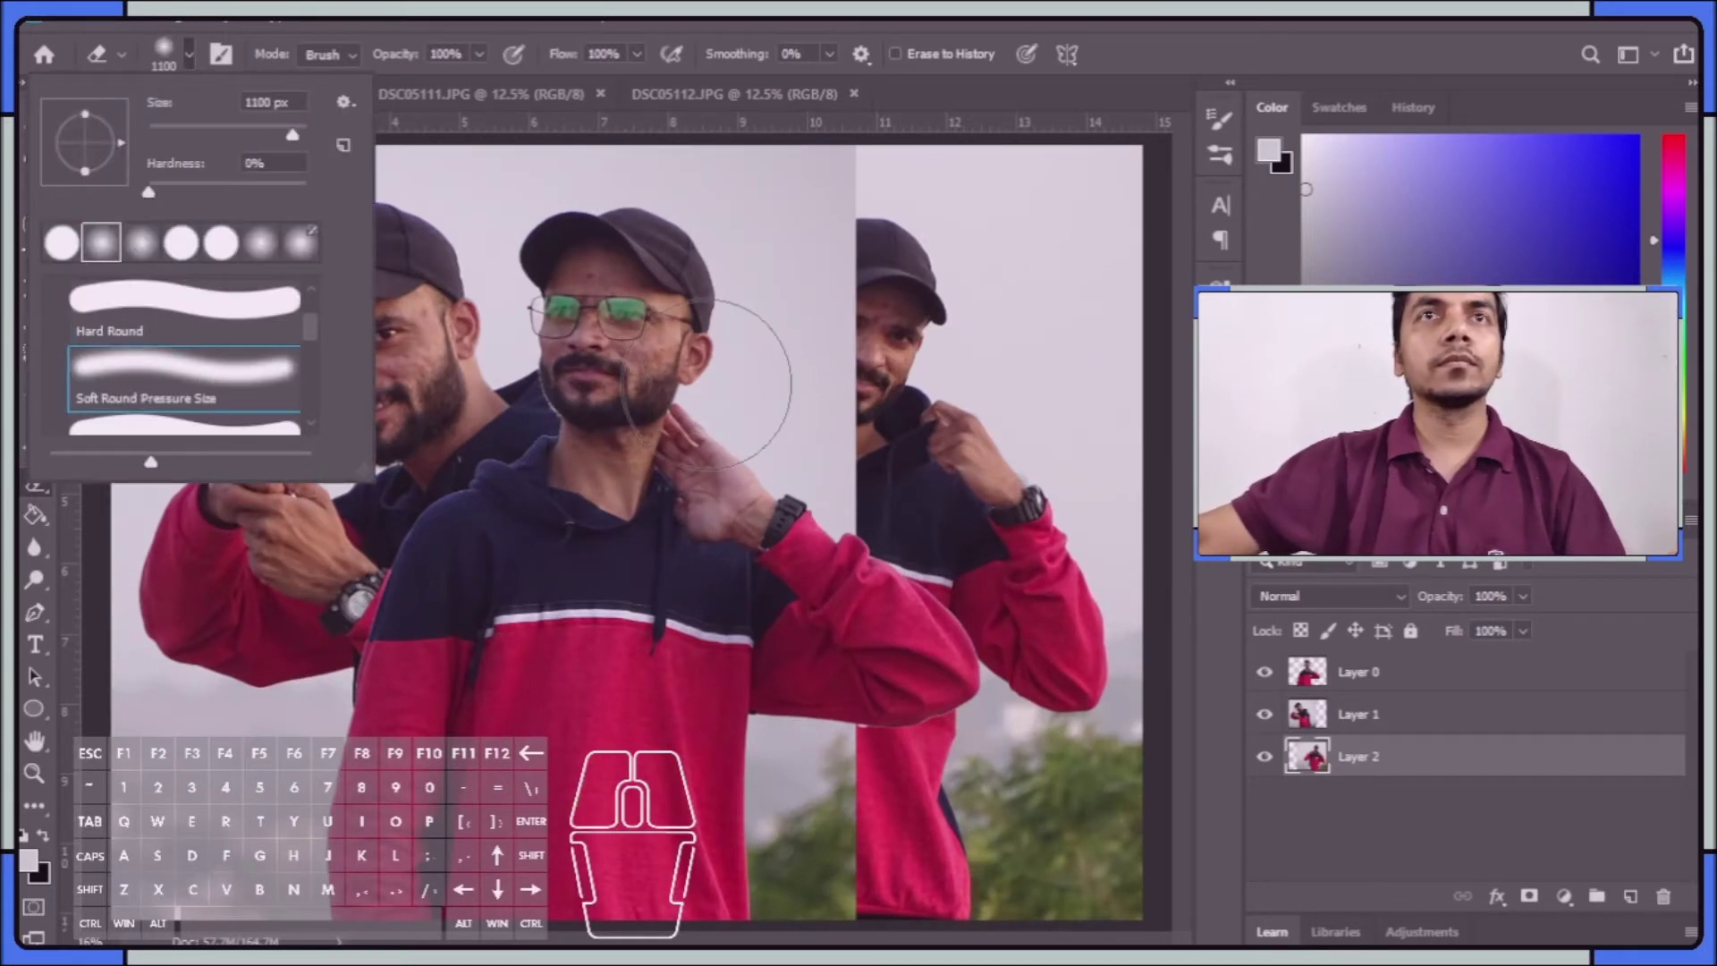
pyautogui.click(1402, 728)
pyautogui.click(1401, 725)
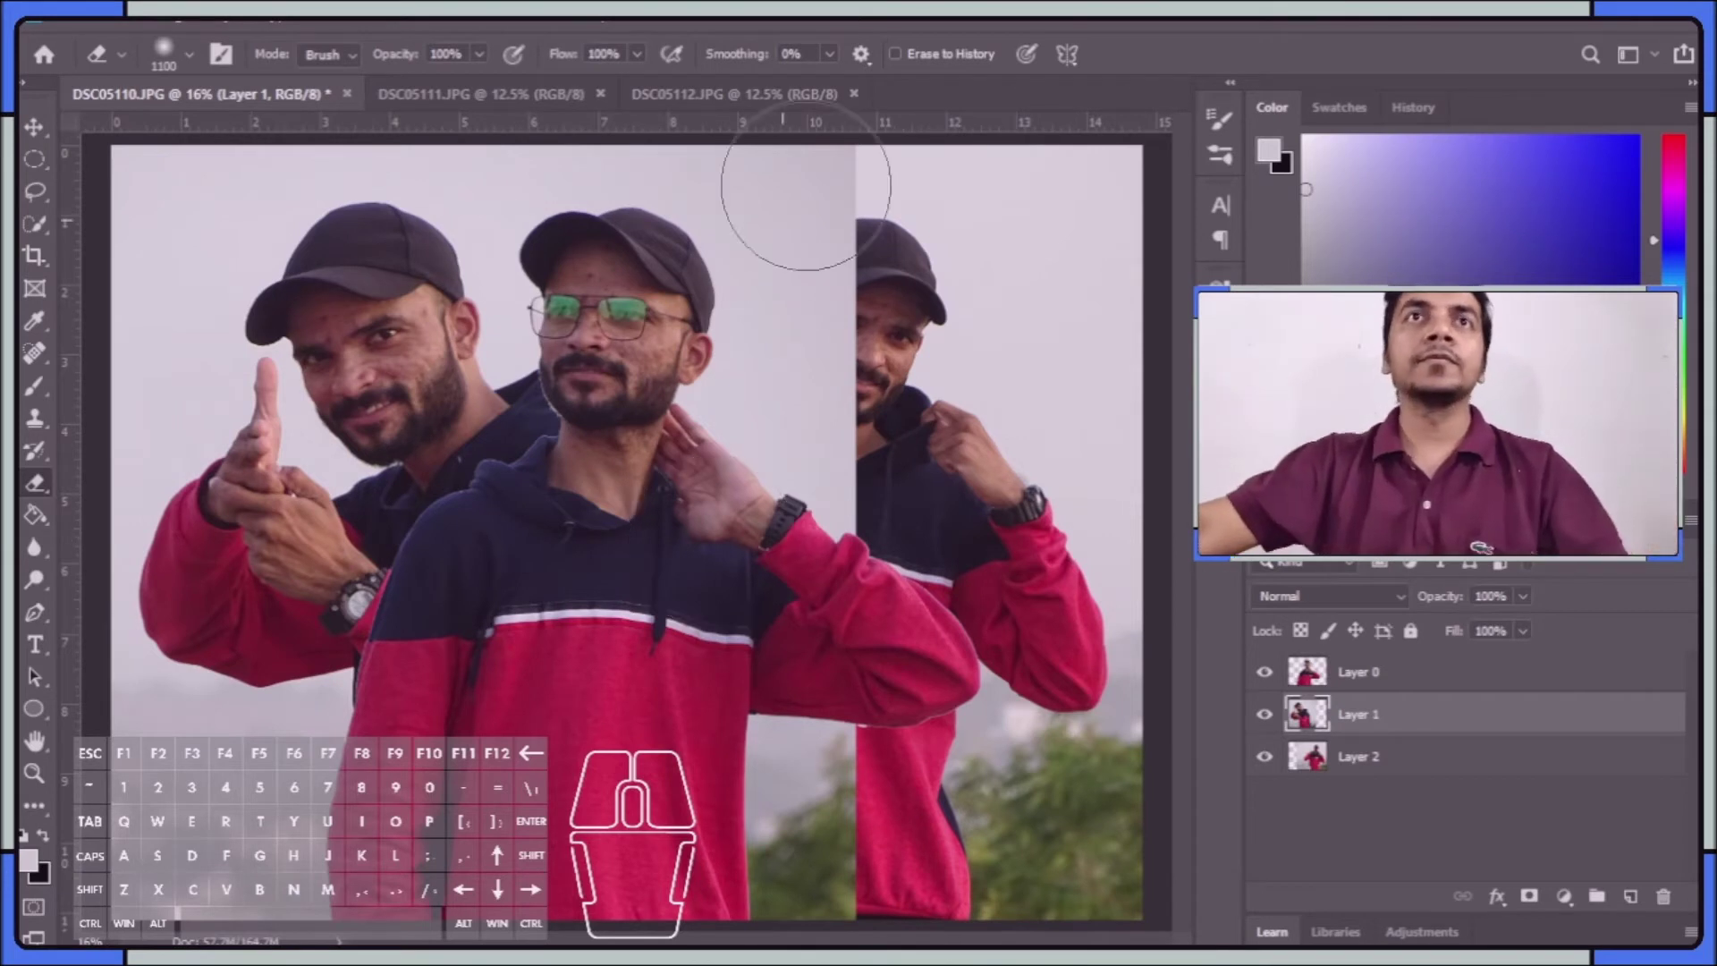
pyautogui.moveTo(861, 152)
pyautogui.mouseDown()
pyautogui.moveTo(793, 394)
pyautogui.moveTo(794, 881)
pyautogui.moveTo(793, 728)
pyautogui.moveTo(693, 315)
pyautogui.moveTo(716, 309)
pyautogui.moveTo(729, 353)
pyautogui.mouseUp()
pyautogui.hotkey('ctrl', 'z')
pyautogui.moveTo(818, 224)
pyautogui.mouseDown()
pyautogui.moveTo(820, 357)
pyautogui.moveTo(747, 895)
pyautogui.moveTo(799, 844)
pyautogui.moveTo(789, 524)
pyautogui.mouseUp()
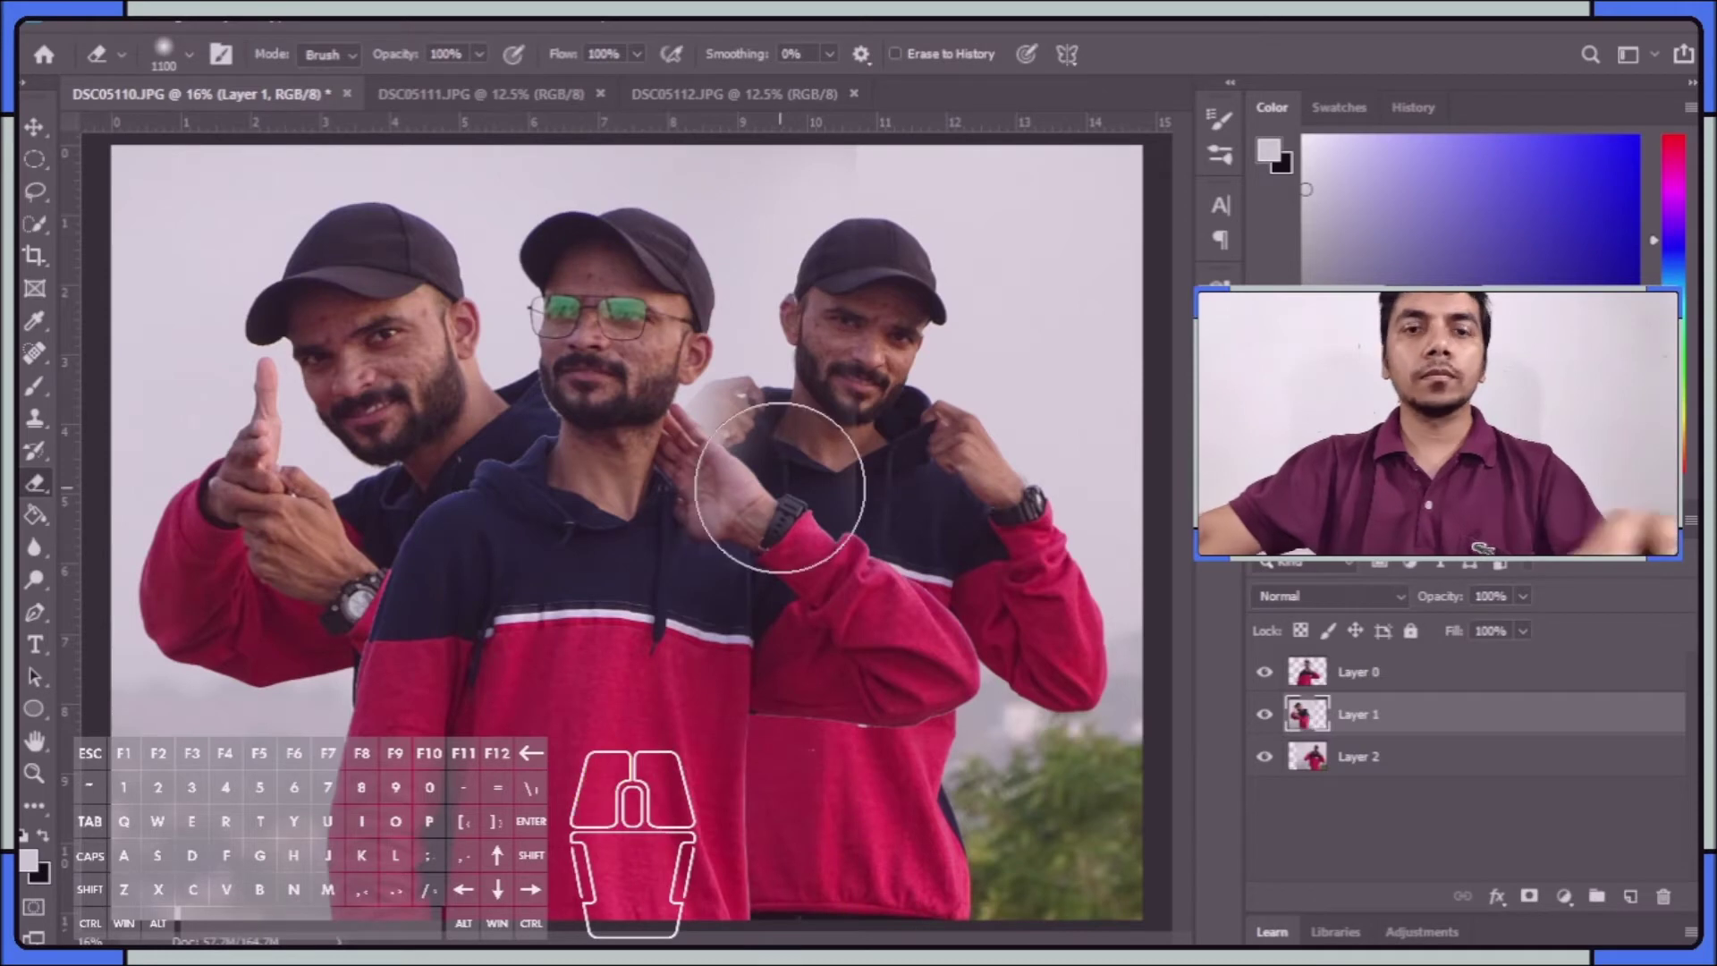
# Reduce the eraser to 600 px and erase Layer 1 around the front man's raised hand, uncovering the right figure's hand and shoulder
pyautogui.press('[')
pyautogui.press('[')
pyautogui.press('[')
pyautogui.press('[')
pyautogui.press('[')
pyautogui.press('[')
pyautogui.moveTo(767, 441)
pyautogui.mouseDown()
pyautogui.moveTo(719, 441)
pyautogui.moveTo(679, 393)
pyautogui.mouseUp()
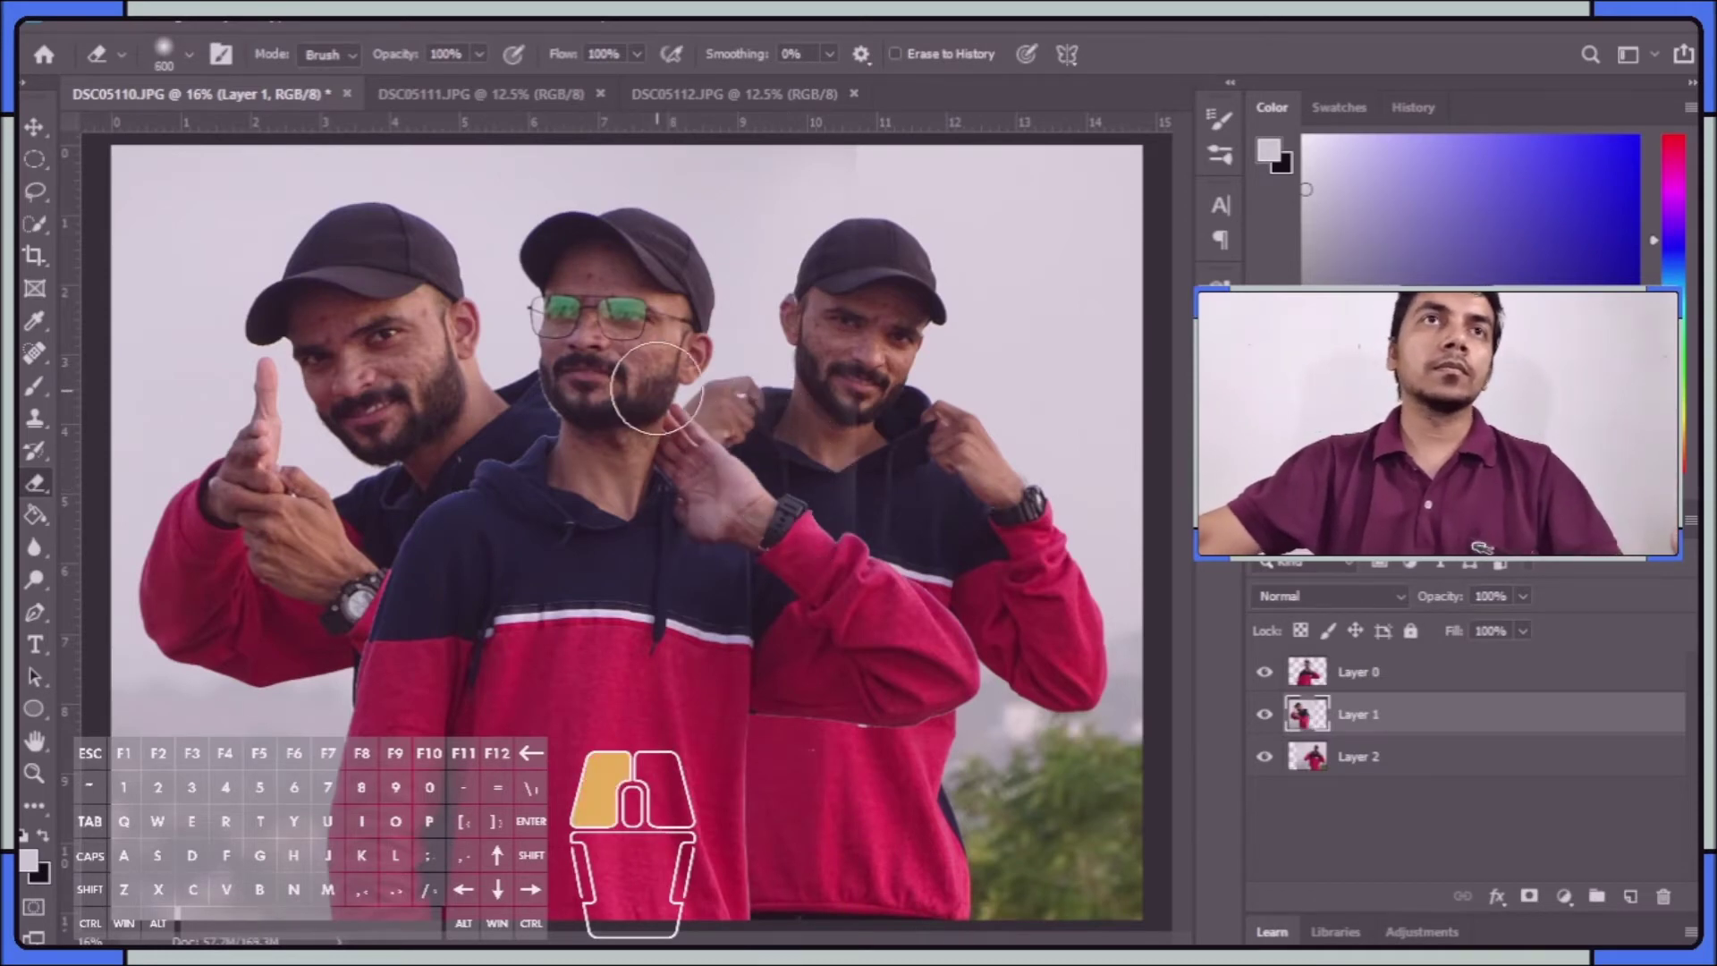
pyautogui.moveTo(740, 862); pyautogui.dragTo(752, 832)
pyautogui.moveTo(780, 440)
pyautogui.mouseDown()
pyautogui.moveTo(754, 244)
pyautogui.moveTo(751, 296)
pyautogui.mouseUp()
# Shrink the soft eraser to 20 px for cleaning the white fringe along the front man's beard
pyautogui.scroll(6, 812, 406)
pyautogui.scroll(7, 811, 407)
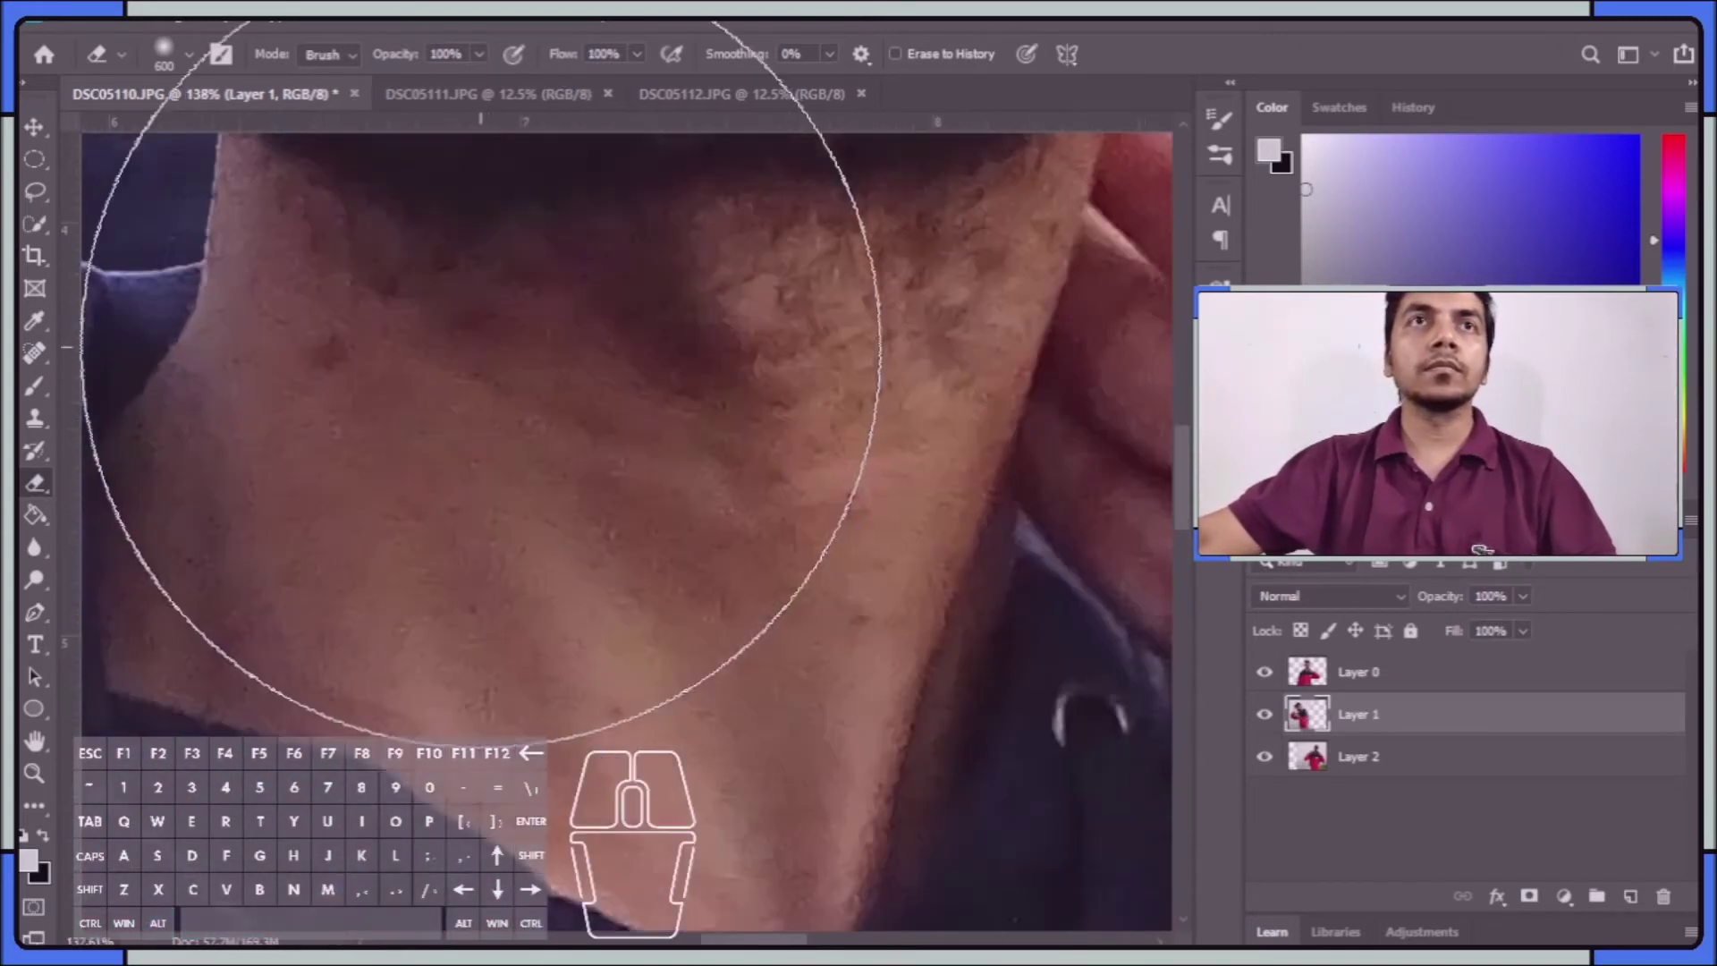
pyautogui.moveTo(512, 410)
pyautogui.mouseDown()
pyautogui.moveTo(779, 766)
pyautogui.moveTo(856, 834)
pyautogui.mouseUp()
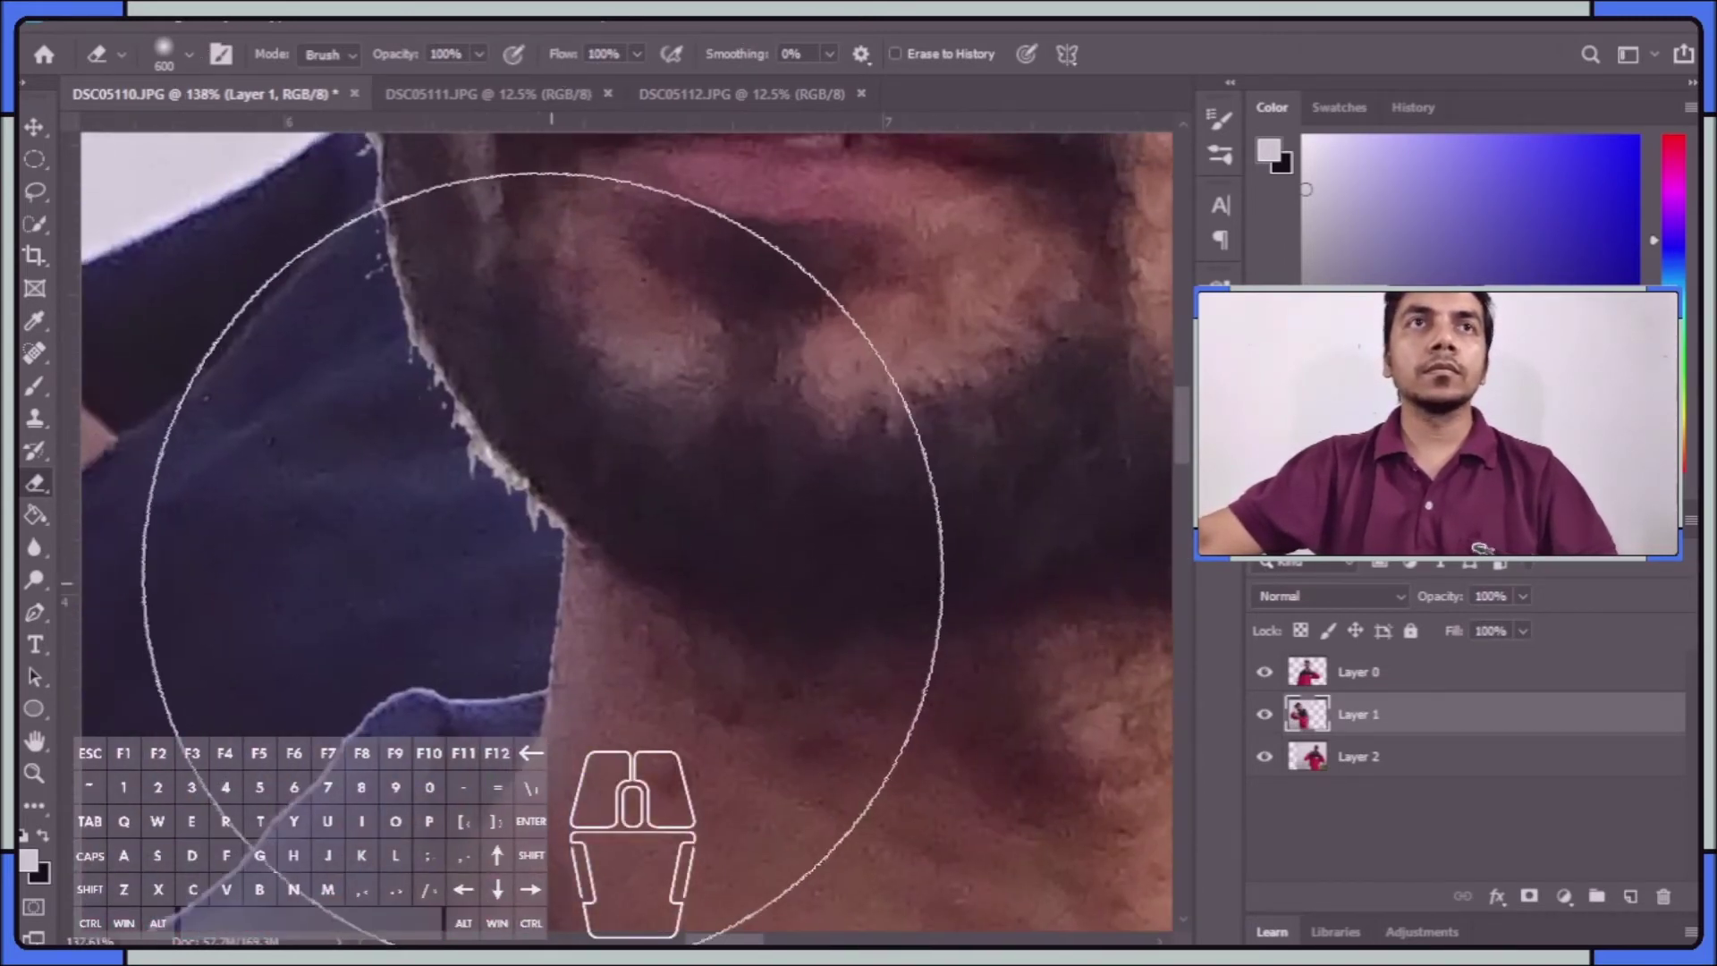
pyautogui.press('[')
pyautogui.press('[')
pyautogui.press('[')
pyautogui.press('[')
pyautogui.press('[')
pyautogui.press('[')
pyautogui.press('[')
pyautogui.press('[')
pyautogui.press('[')
pyautogui.press('[')
pyautogui.press('[')
pyautogui.press('[')
pyautogui.press('[')
pyautogui.press('[')
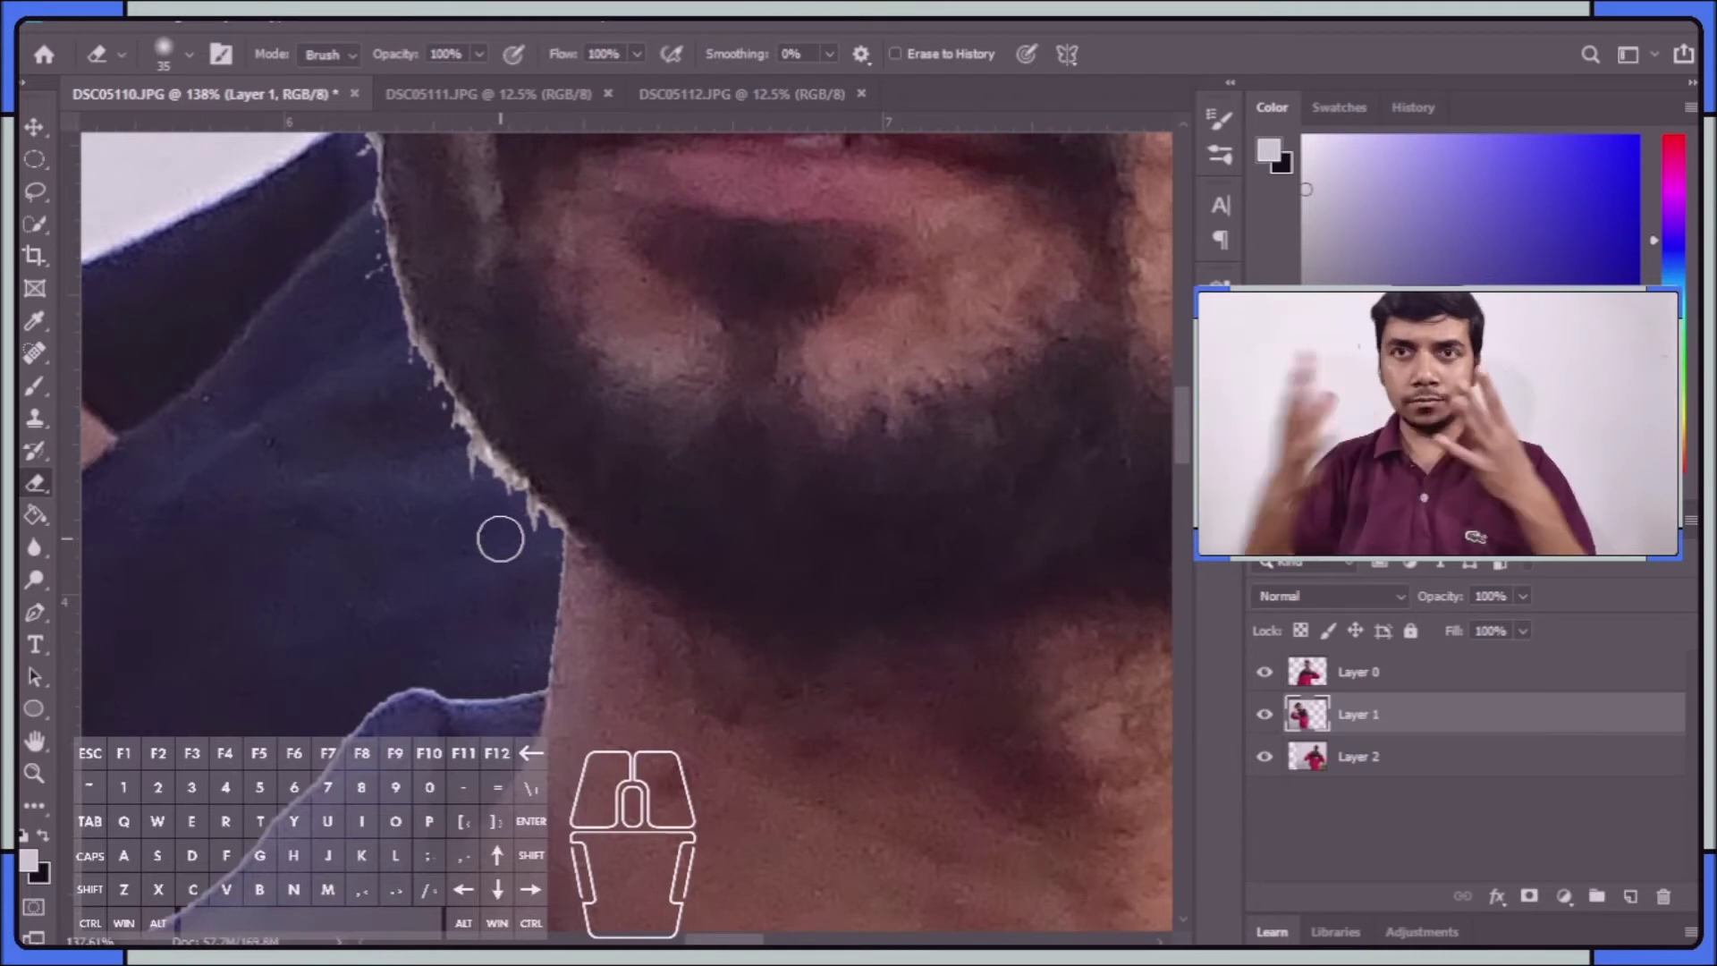
pyautogui.scroll(5, 500, 538)
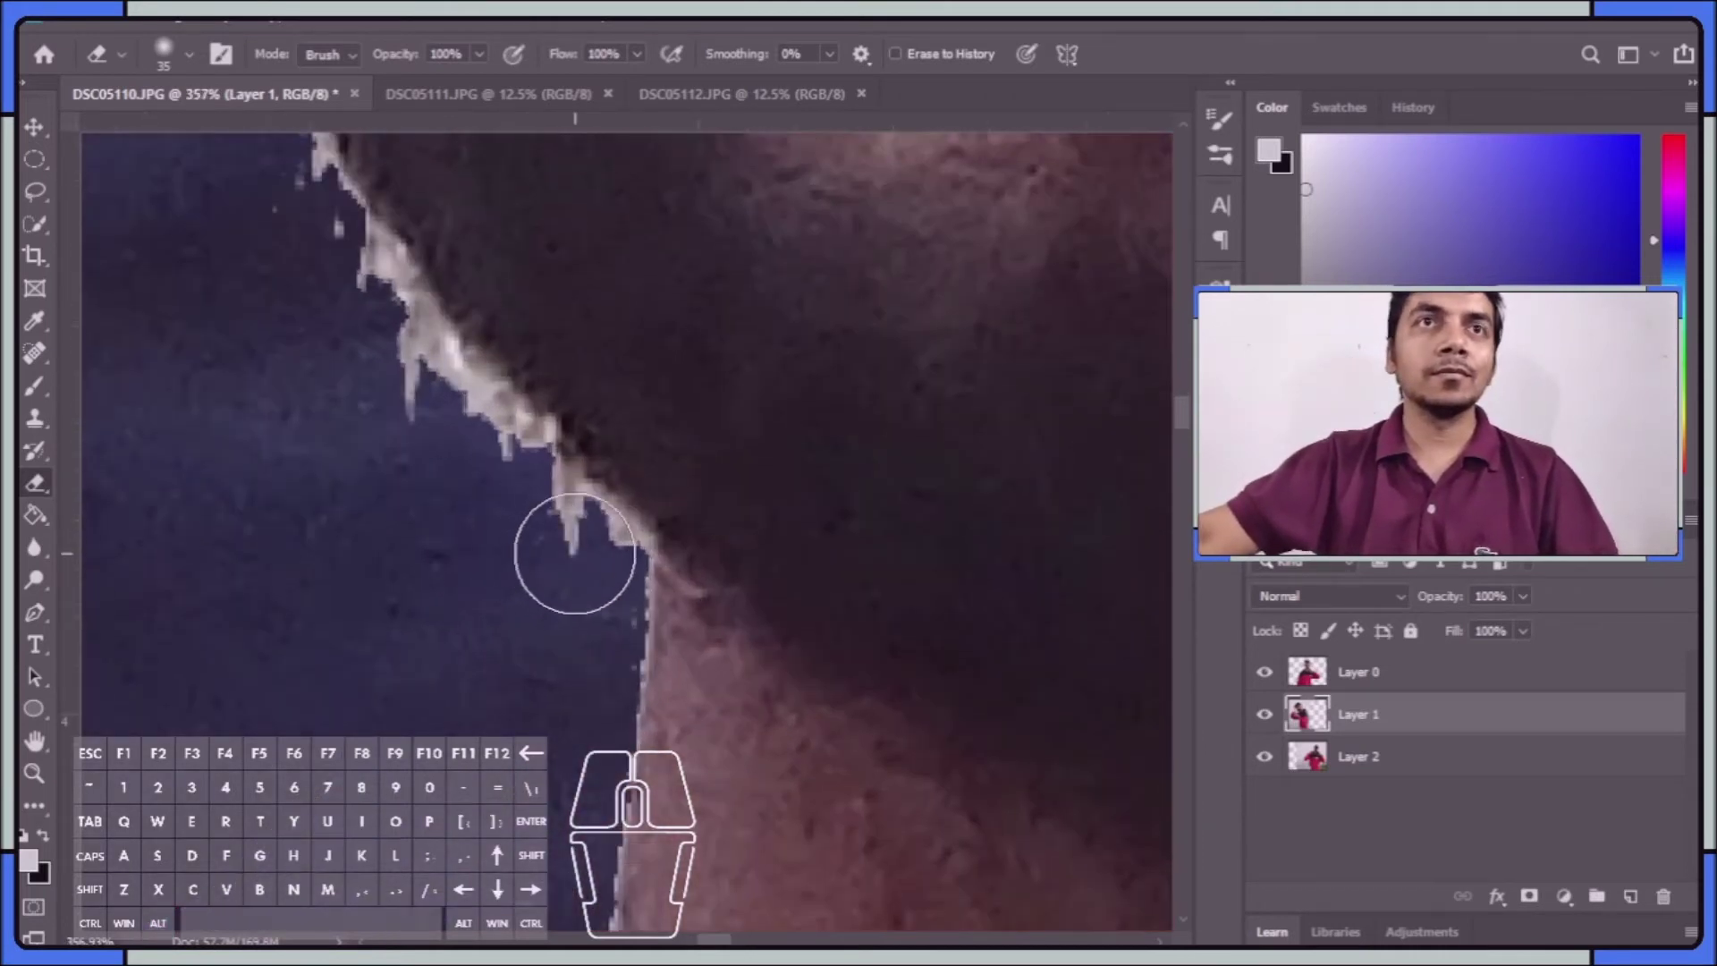
pyautogui.press('[')
# Switch to Layer 0 and erase the white fringe along the front man's jawline with the 20 px soft eraser
pyautogui.moveTo(616, 548); pyautogui.dragTo(589, 529)
pyautogui.hotkey('ctrl', 'z')
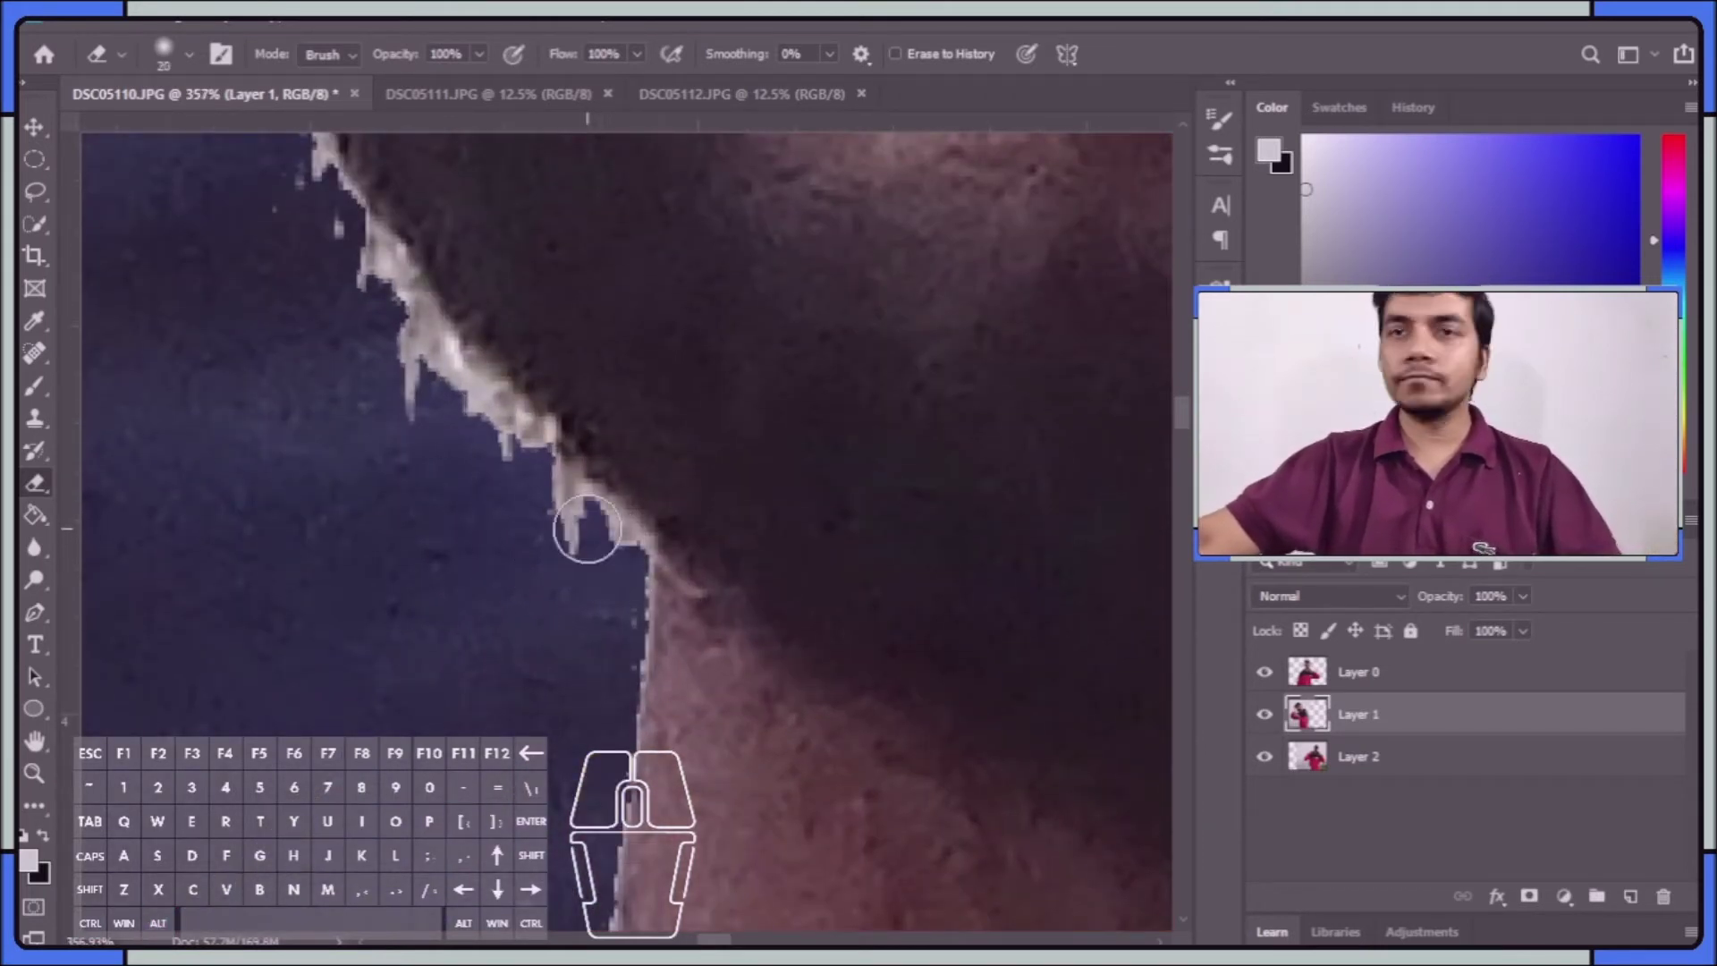
pyautogui.click(1396, 688)
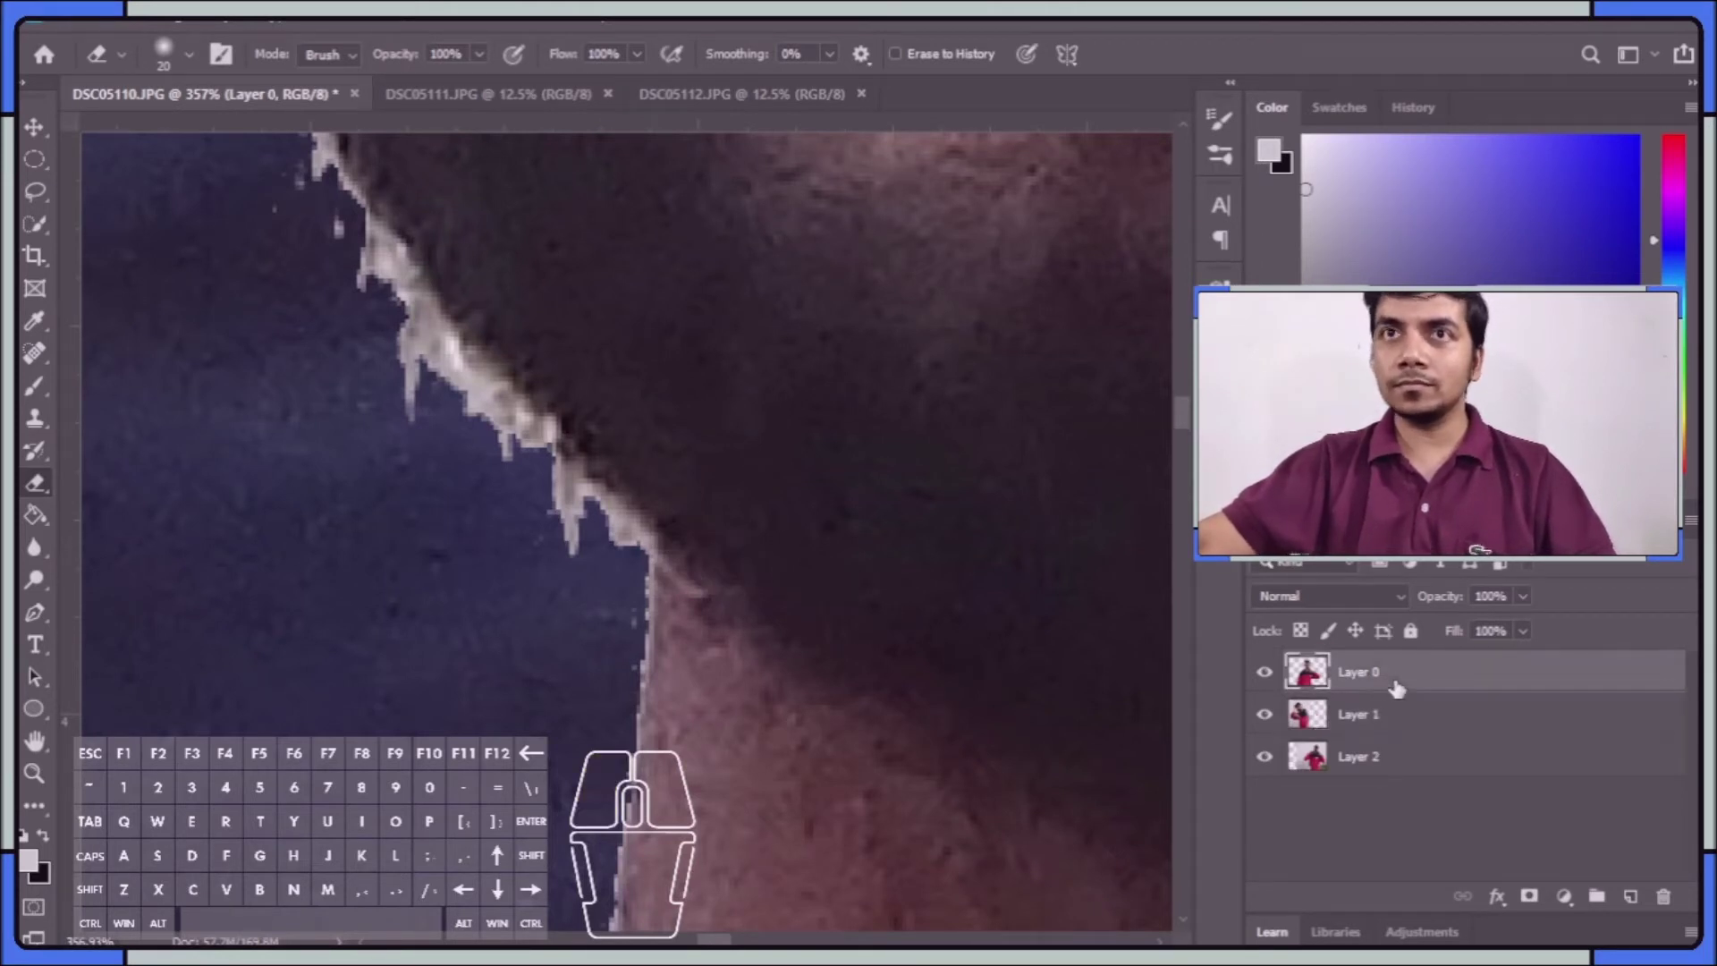
pyautogui.moveTo(581, 543)
pyautogui.mouseDown()
pyautogui.moveTo(597, 542)
pyautogui.moveTo(437, 373)
pyautogui.moveTo(410, 374)
pyautogui.mouseUp()
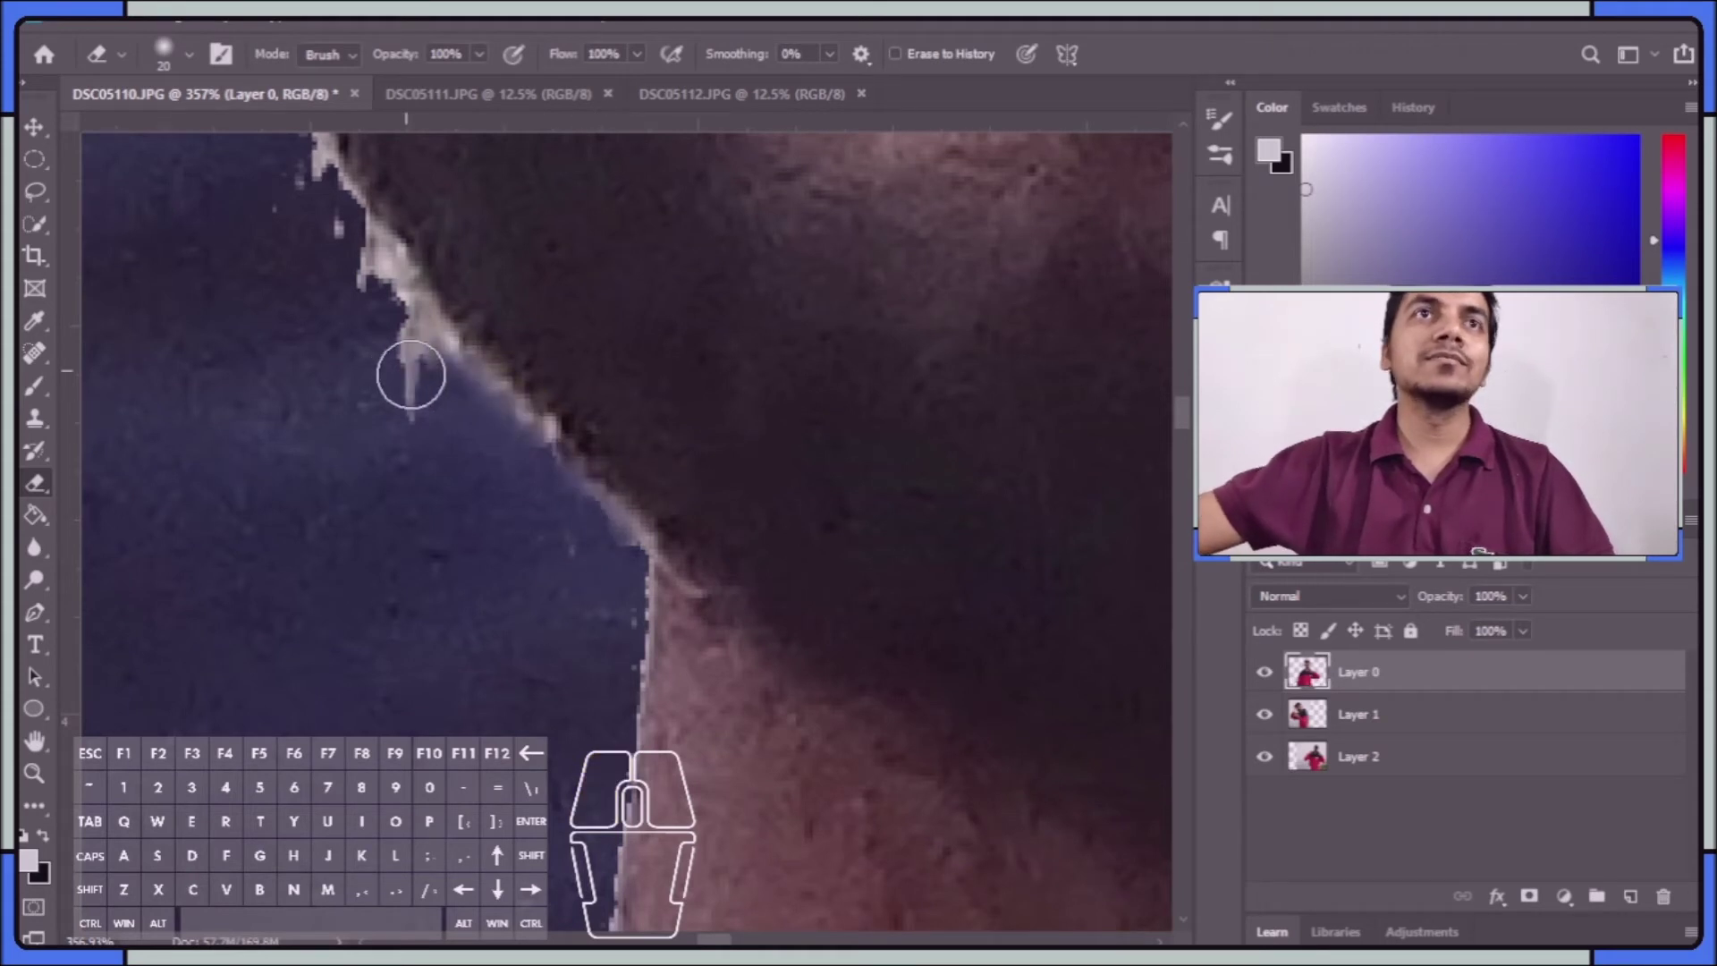
pyautogui.moveTo(619, 537); pyautogui.dragTo(608, 548)
# Erase the pale fringe up the side of the front man's beard and cheek on Layer 0
pyautogui.moveTo(527, 467)
pyautogui.mouseDown()
pyautogui.moveTo(384, 288)
pyautogui.moveTo(376, 306)
pyautogui.moveTo(508, 563)
pyautogui.moveTo(597, 812)
pyautogui.moveTo(565, 674)
pyautogui.moveTo(524, 617)
pyautogui.moveTo(716, 831)
pyautogui.mouseUp()
pyautogui.press('space')
pyautogui.moveTo(514, 631)
pyautogui.mouseDown()
pyautogui.moveTo(377, 260)
pyautogui.moveTo(452, 354)
pyautogui.mouseUp()
pyautogui.press('space')
pyautogui.moveTo(448, 666)
pyautogui.mouseDown()
pyautogui.moveTo(460, 537)
pyautogui.moveTo(394, 192)
pyautogui.mouseUp()
pyautogui.click(415, 680)
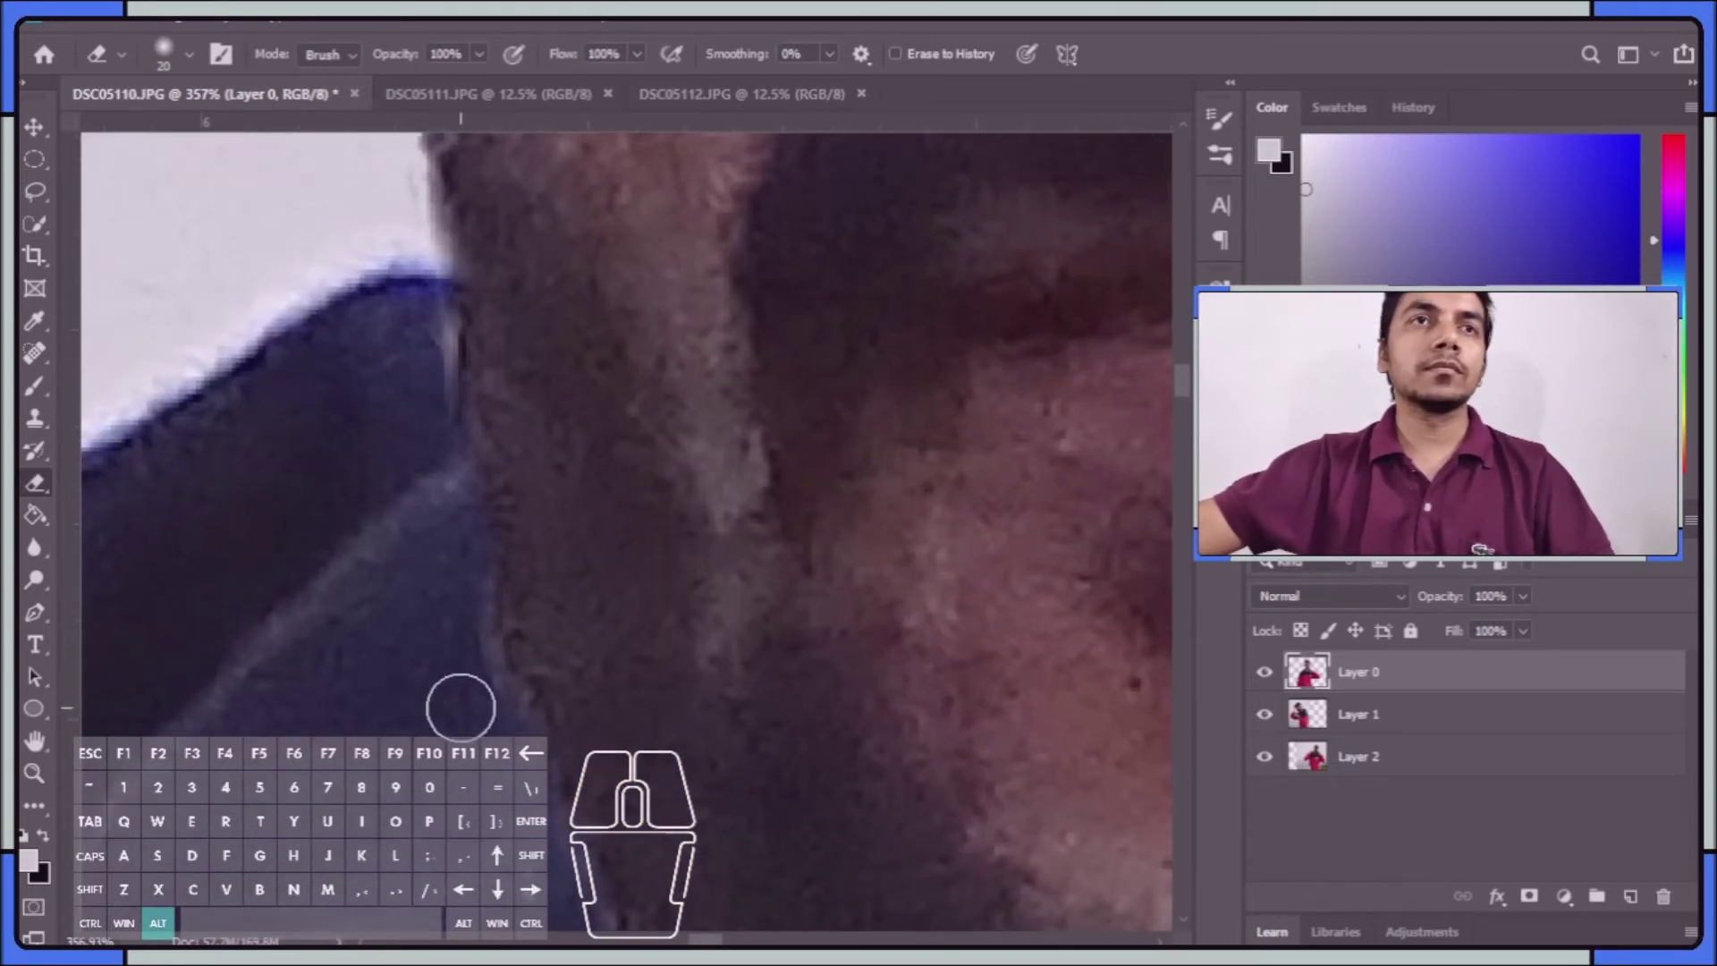
# Erase the white outline down the front man's neck and along the collar edge of his hood on Layer 0
pyautogui.scroll(-4, 462, 713)
pyautogui.press('space')
pyautogui.moveTo(462, 787); pyautogui.dragTo(419, 441)
pyautogui.moveTo(503, 545)
pyautogui.mouseDown()
pyautogui.moveTo(522, 544)
pyautogui.moveTo(666, 723)
pyautogui.mouseUp()
pyautogui.press('space')
pyautogui.moveTo(545, 739); pyautogui.dragTo(583, 522)
pyautogui.scroll(2, 620, 437)
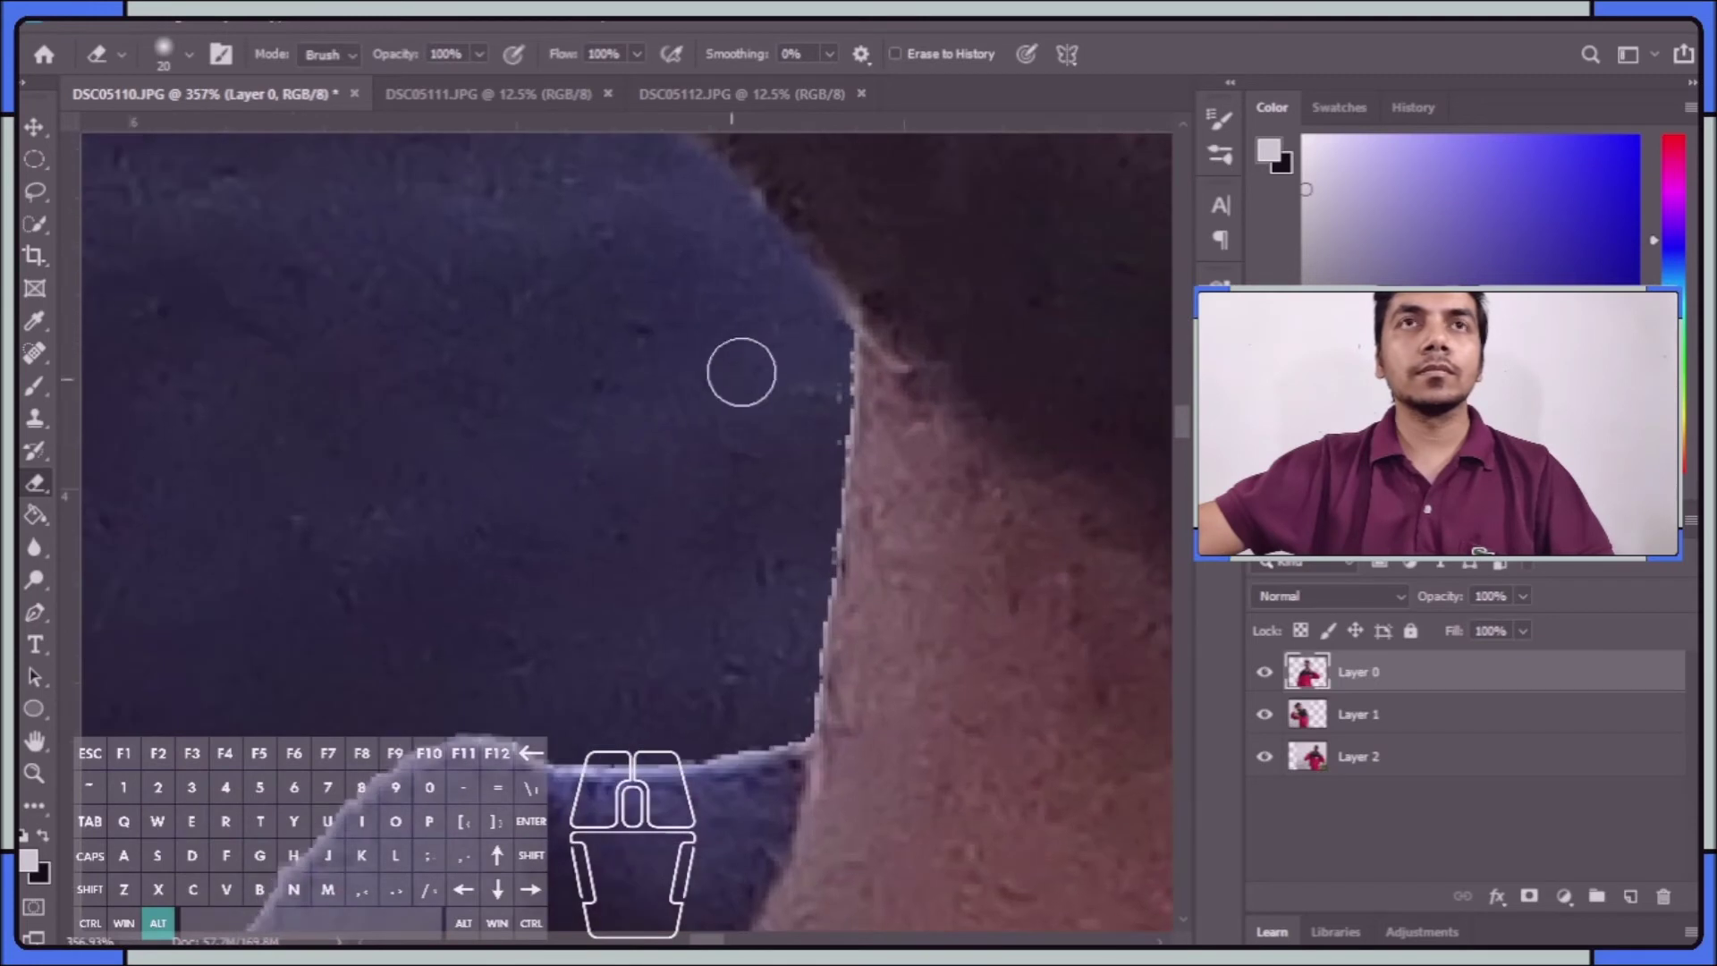
pyautogui.moveTo(821, 345); pyautogui.dragTo(821, 356)
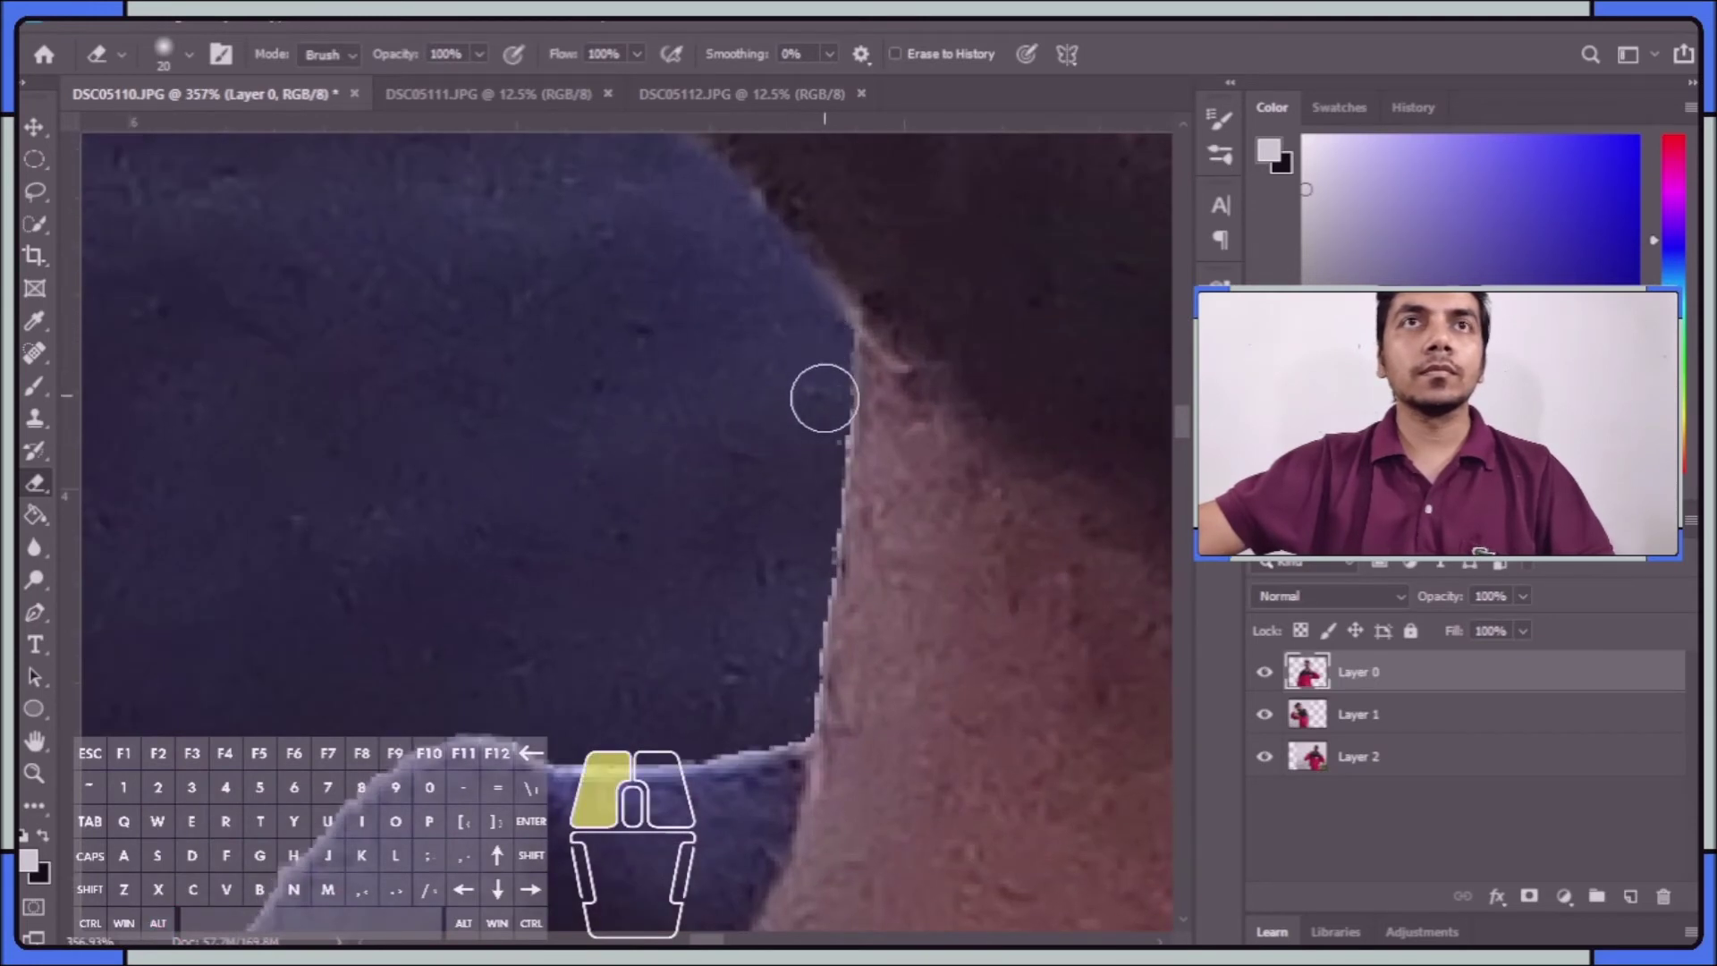
pyautogui.moveTo(801, 669)
pyautogui.mouseDown()
pyautogui.moveTo(797, 734)
pyautogui.moveTo(771, 750)
pyautogui.moveTo(608, 749)
pyautogui.mouseUp()
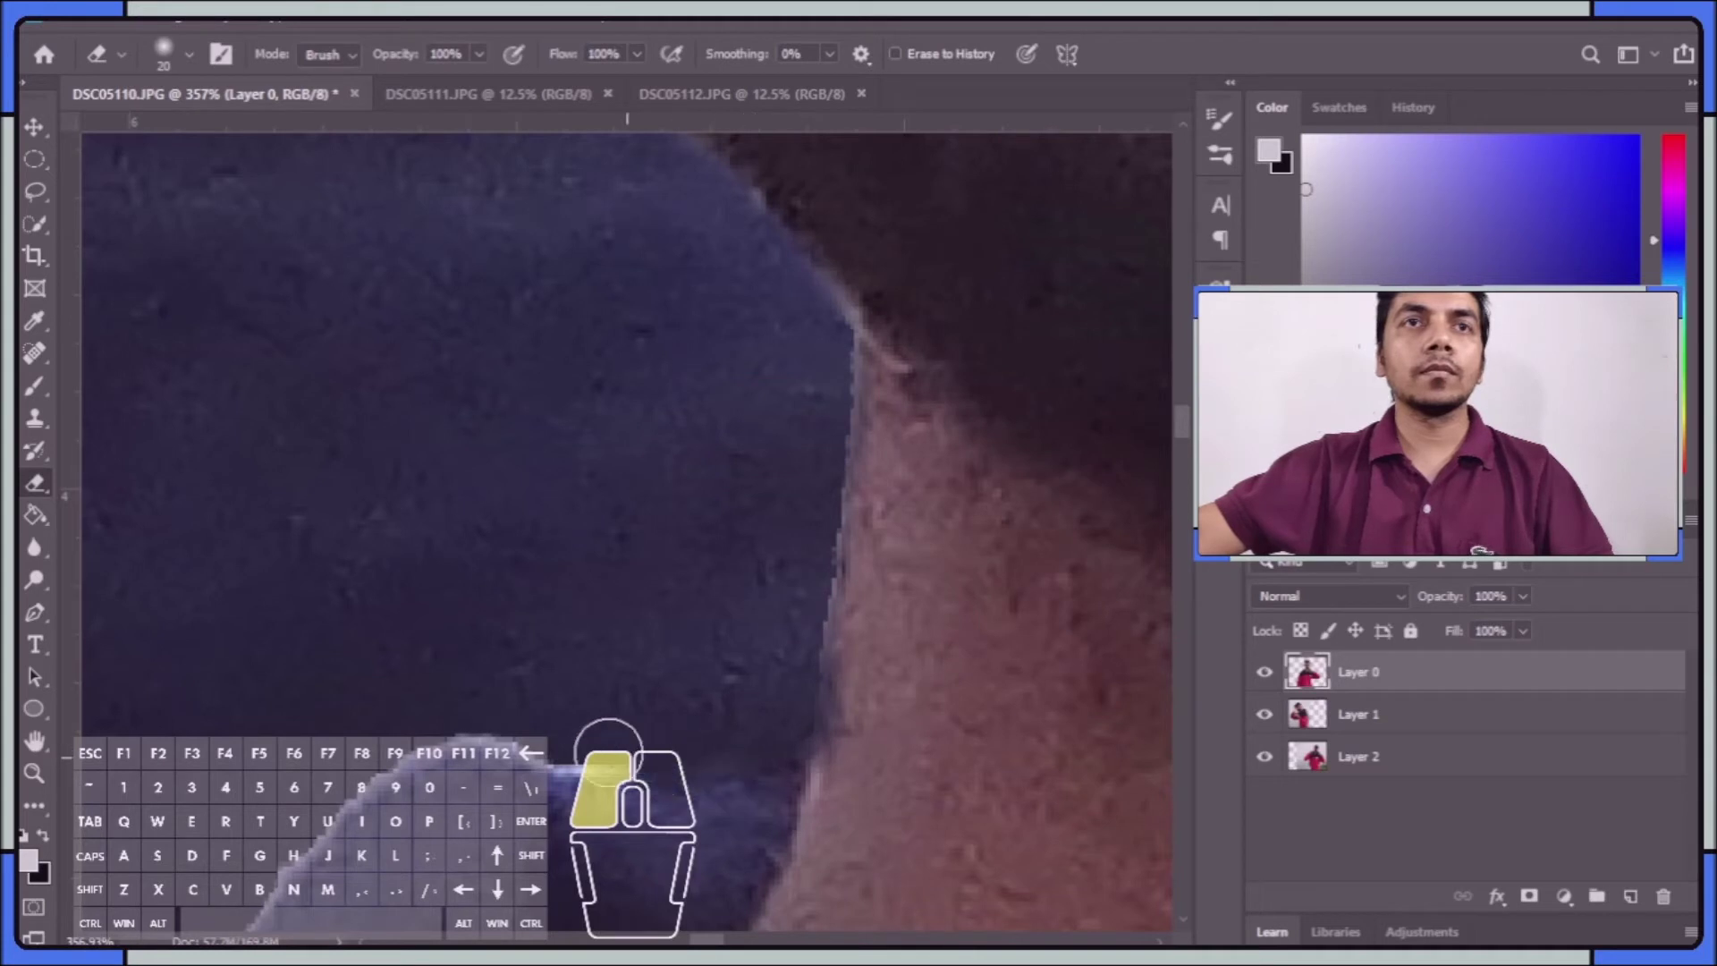
pyautogui.moveTo(319, 835); pyautogui.dragTo(289, 865)
# Erase the pale outline around the rounded outer fold of the front man's hood on Layer 0
pyautogui.press('space')
pyautogui.moveTo(290, 836)
pyautogui.mouseDown()
pyautogui.moveTo(746, 297)
pyautogui.moveTo(475, 614)
pyautogui.moveTo(364, 713)
pyautogui.moveTo(155, 836)
pyautogui.mouseUp()
pyautogui.press('space')
pyautogui.moveTo(327, 706); pyautogui.dragTo(1056, 384)
pyautogui.moveTo(897, 530)
pyautogui.mouseDown()
pyautogui.moveTo(667, 418)
pyautogui.moveTo(545, 387)
pyautogui.moveTo(299, 387)
pyautogui.moveTo(268, 425)
pyautogui.mouseUp()
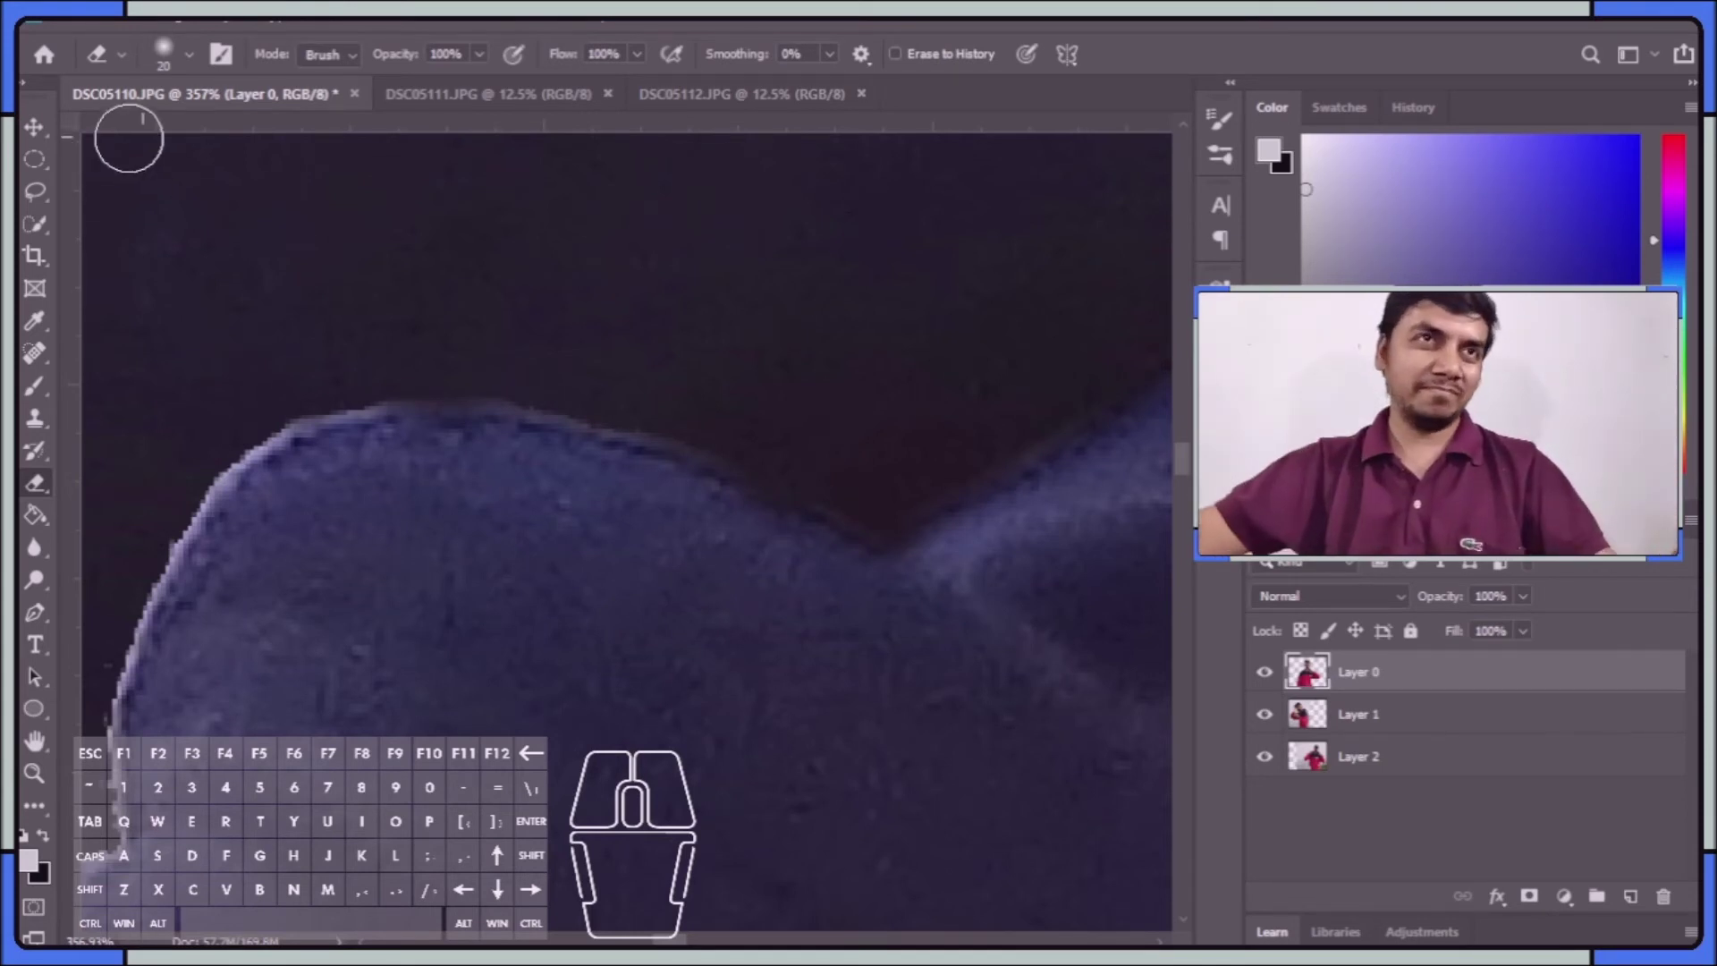
pyautogui.moveTo(475, 485)
pyautogui.mouseDown()
pyautogui.moveTo(518, 506)
pyautogui.moveTo(813, 503)
pyautogui.mouseUp()
pyautogui.moveTo(923, 411); pyautogui.dragTo(908, 401)
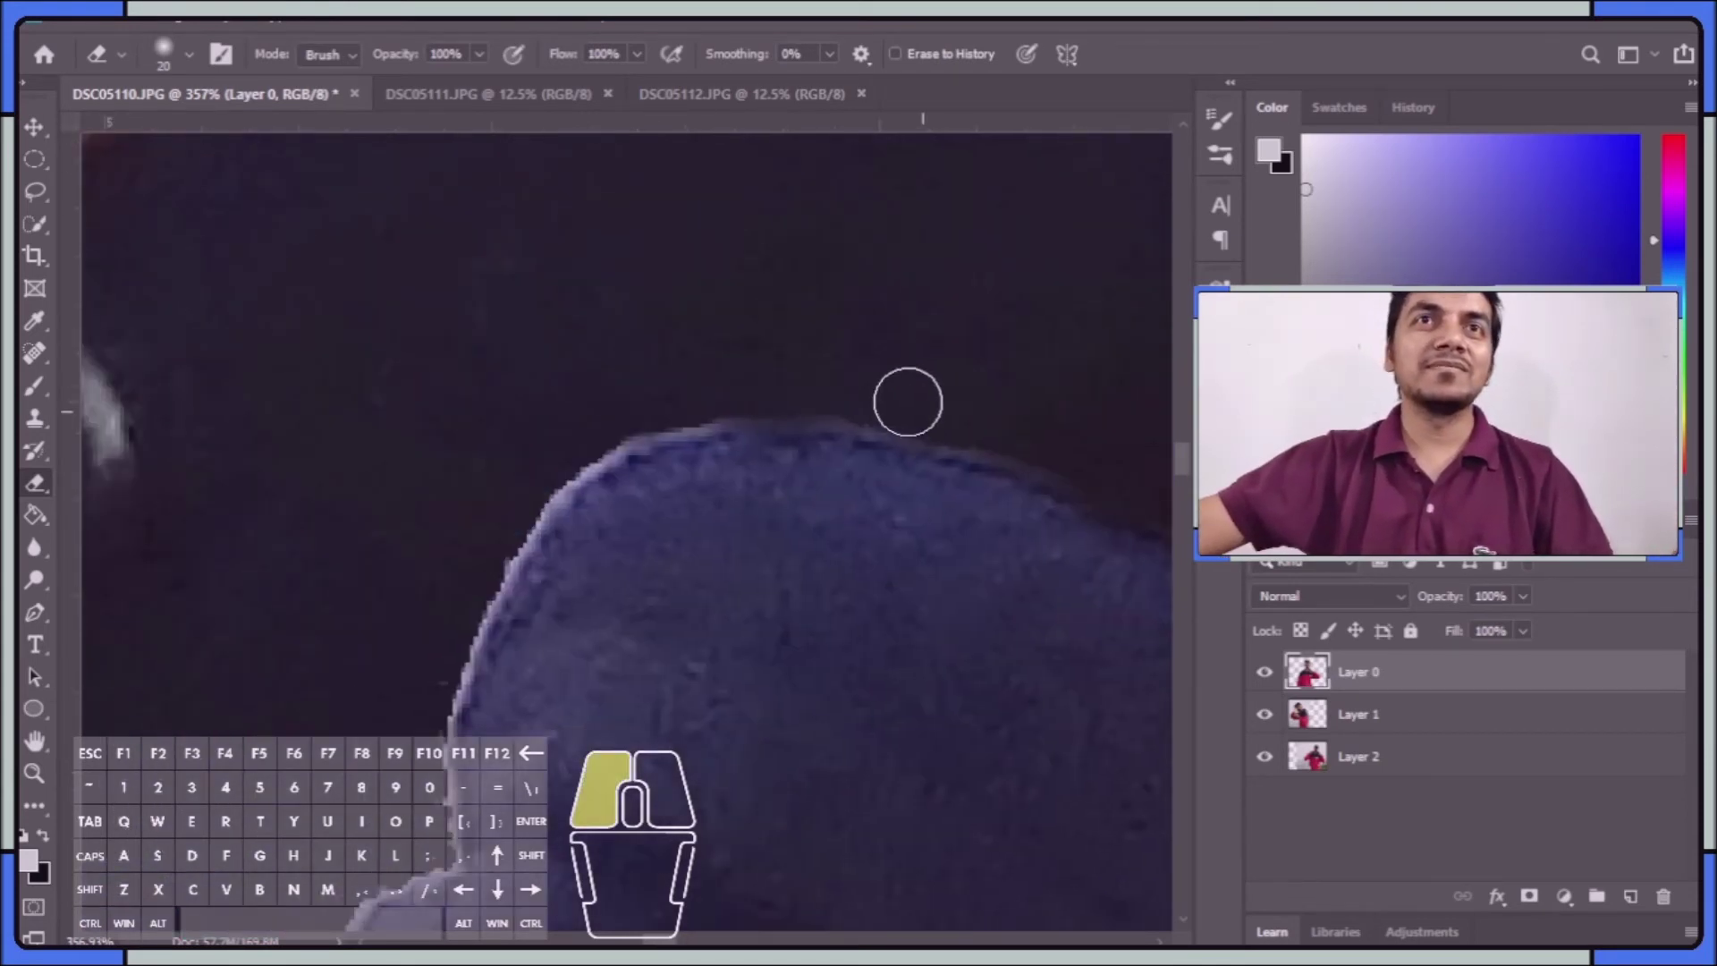
pyautogui.moveTo(781, 391)
pyautogui.mouseDown()
pyautogui.moveTo(581, 467)
pyautogui.moveTo(458, 625)
pyautogui.moveTo(429, 737)
pyautogui.mouseUp()
pyautogui.moveTo(372, 830)
pyautogui.mouseDown()
pyautogui.moveTo(567, 471)
pyautogui.moveTo(621, 440)
pyautogui.mouseUp()
pyautogui.moveTo(613, 508)
pyautogui.mouseDown()
pyautogui.moveTo(540, 552)
pyautogui.moveTo(509, 702)
pyautogui.mouseUp()
# Erase the light fringe along the slope of the front man's navy shoulder beside the left figure
pyautogui.moveTo(520, 687)
pyautogui.mouseDown()
pyautogui.moveTo(448, 743)
pyautogui.moveTo(217, 793)
pyautogui.mouseUp()
pyautogui.moveTo(286, 762)
pyautogui.mouseDown()
pyautogui.moveTo(832, 545)
pyautogui.moveTo(304, 771)
pyautogui.moveTo(897, 379)
pyautogui.moveTo(600, 652)
pyautogui.moveTo(611, 636)
pyautogui.mouseUp()
pyautogui.press('space')
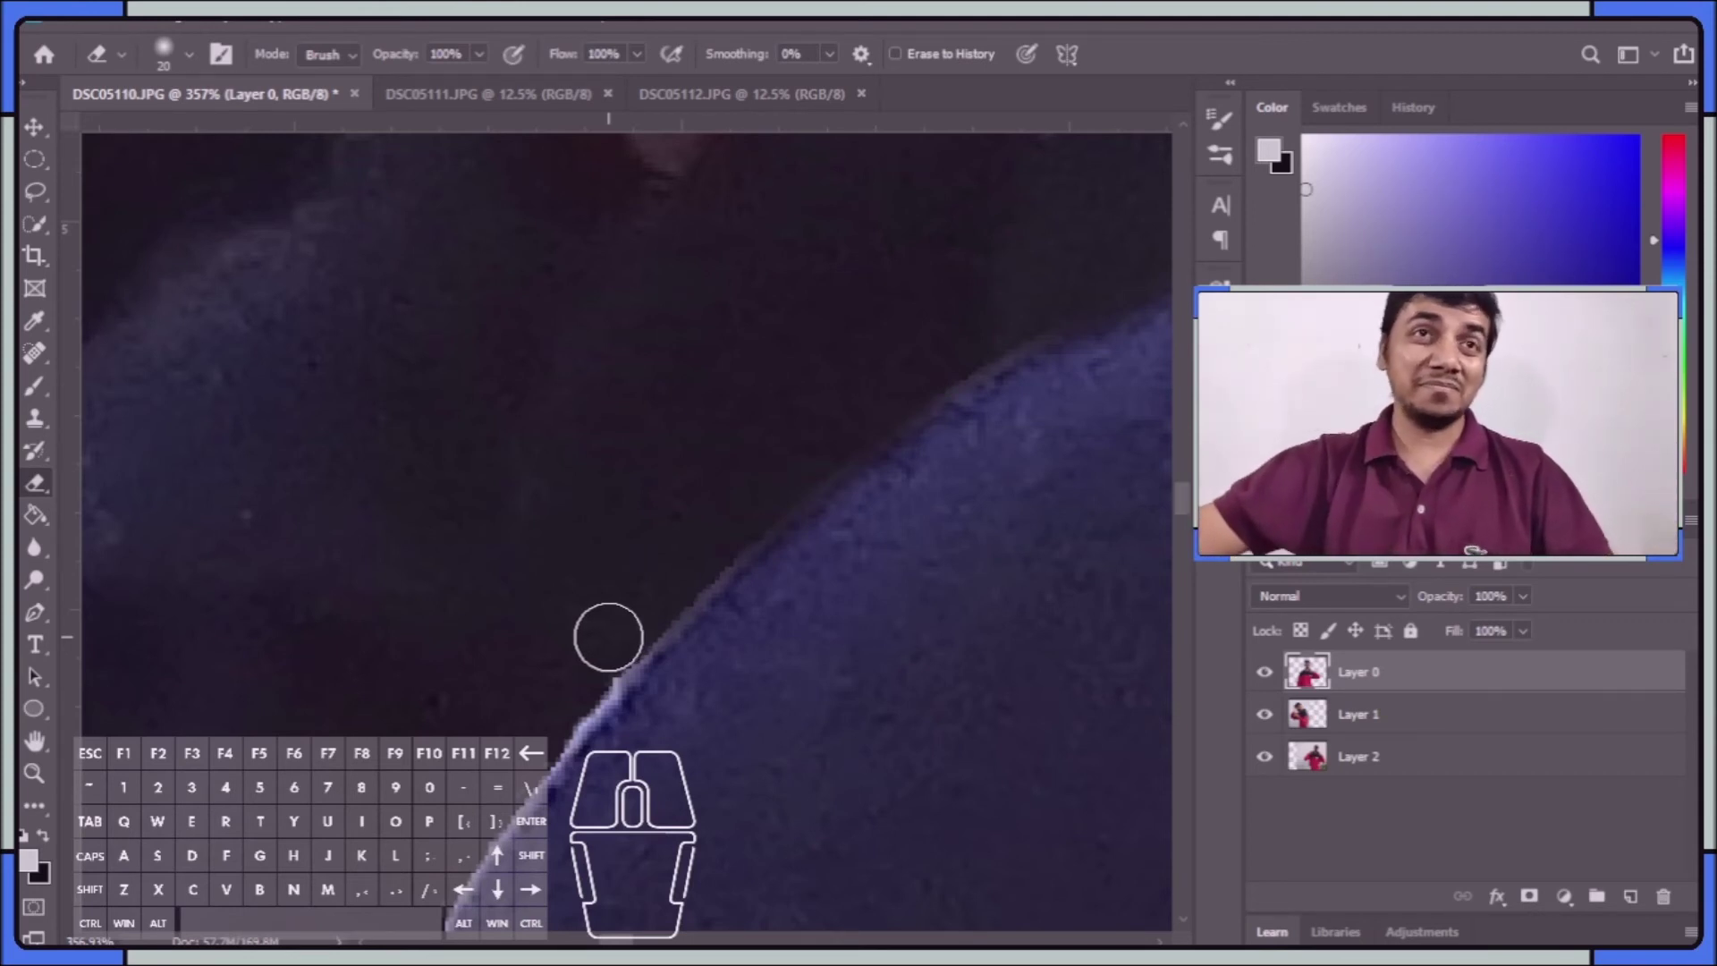
pyautogui.moveTo(609, 644); pyautogui.dragTo(510, 752)
pyautogui.press('space')
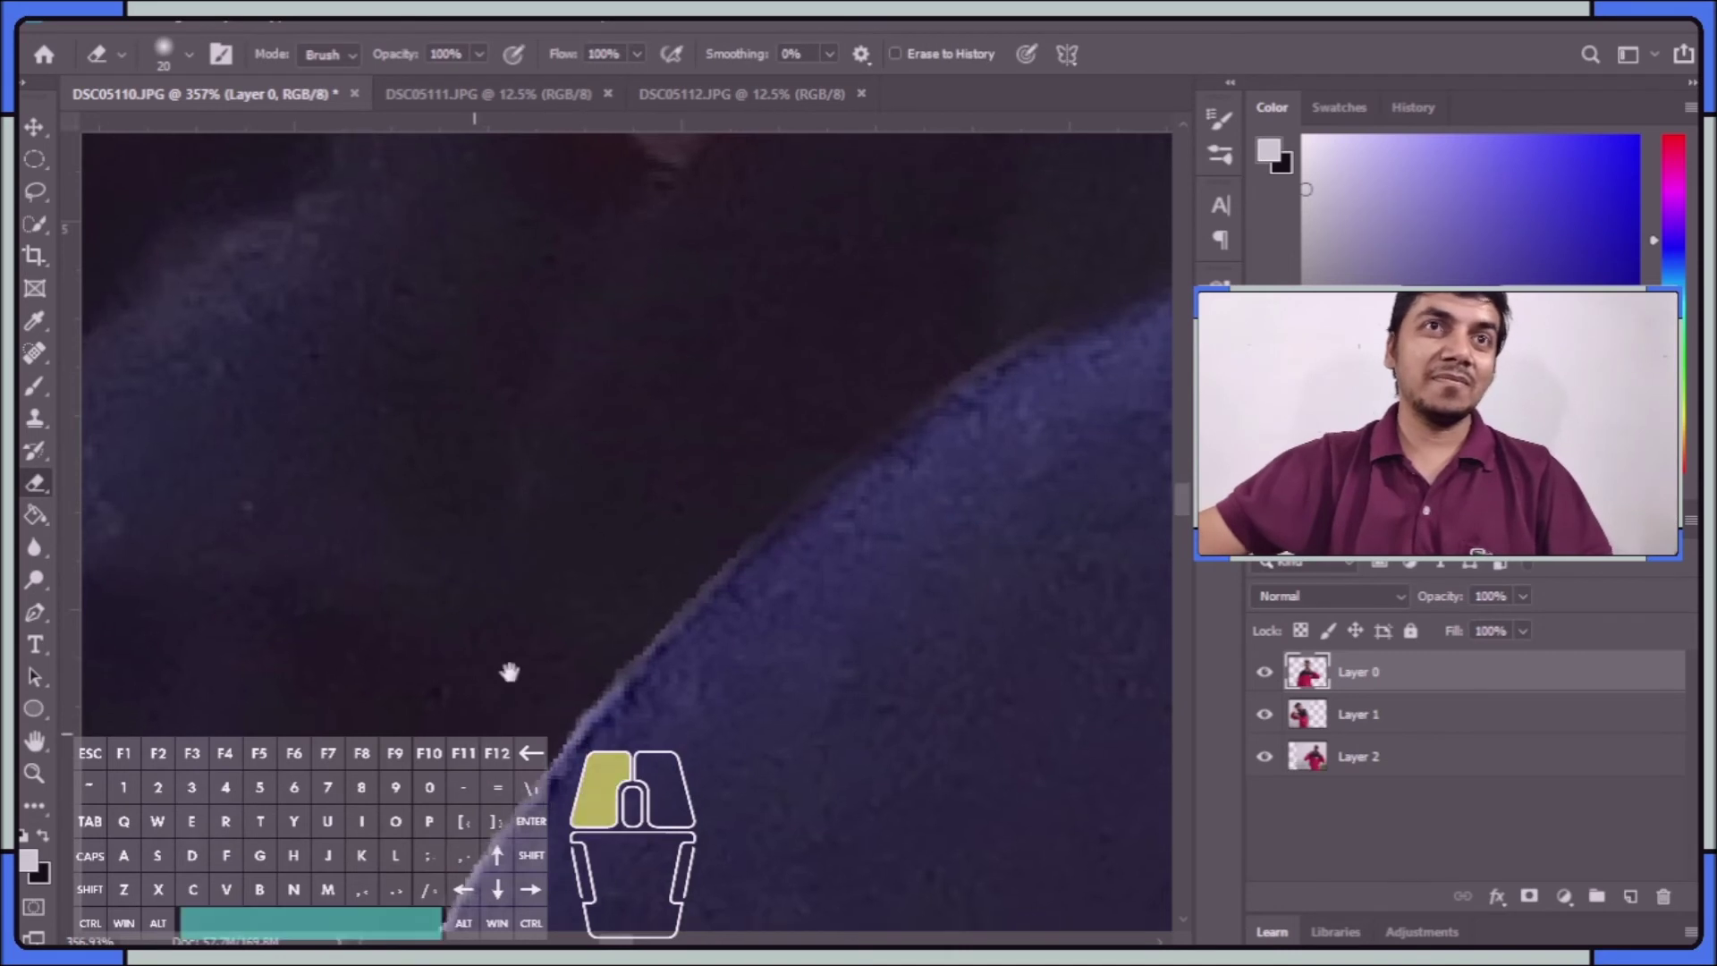
# Continue erasing the fringe down the outer edge of the front man's upper navy sleeve, undoing the last stray stroke
pyautogui.moveTo(509, 671); pyautogui.dragTo(742, 369)
pyautogui.moveTo(953, 231)
pyautogui.mouseDown()
pyautogui.moveTo(781, 433)
pyautogui.moveTo(506, 886)
pyautogui.moveTo(835, 276)
pyautogui.moveTo(818, 360)
pyautogui.moveTo(626, 778)
pyautogui.moveTo(742, 224)
pyautogui.moveTo(746, 237)
pyautogui.mouseUp()
pyautogui.press('space')
pyautogui.press('space')
pyautogui.moveTo(740, 353); pyautogui.dragTo(626, 716)
# Erase the white edge of the front man's navy sleeve where it meets the left figure's red cuff and watch
pyautogui.press('space')
pyautogui.moveTo(649, 609); pyautogui.dragTo(605, 502)
pyautogui.hotkey('ctrl', 'z')
pyautogui.press('space')
pyautogui.moveTo(665, 308); pyautogui.dragTo(674, 366)
pyautogui.moveTo(720, 273)
pyautogui.mouseDown()
pyautogui.moveTo(619, 533)
pyautogui.moveTo(522, 698)
pyautogui.moveTo(587, 298)
pyautogui.mouseUp()
pyautogui.press('space')
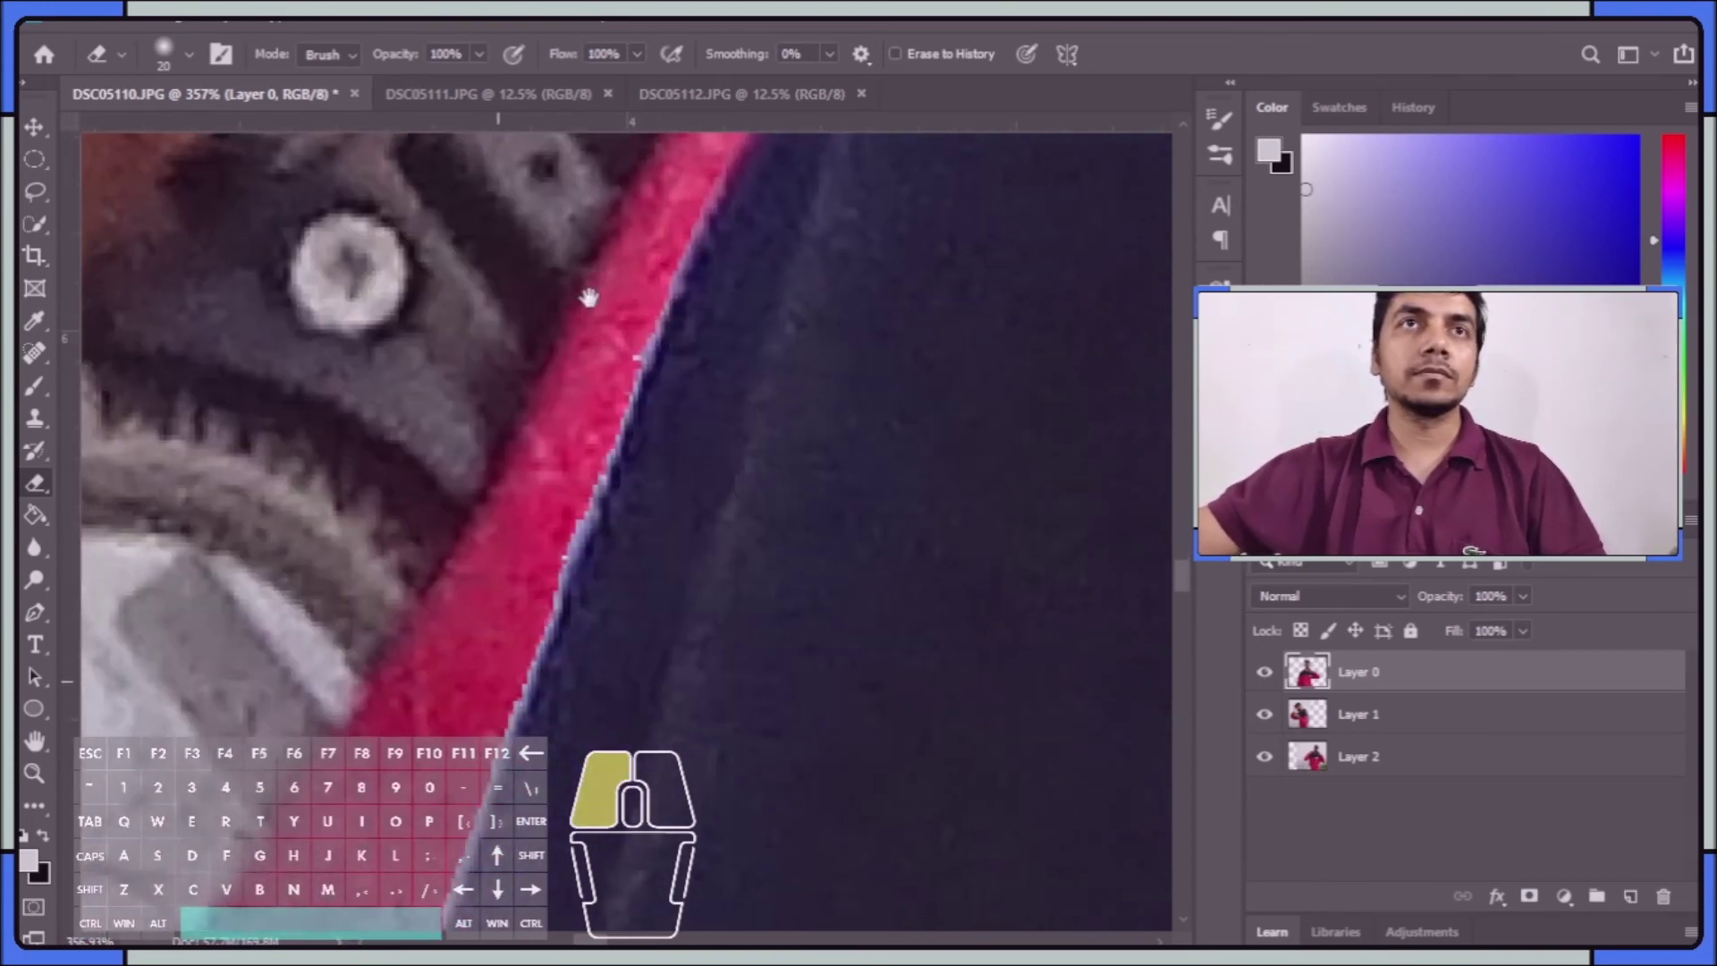
pyautogui.moveTo(682, 218); pyautogui.dragTo(604, 369)
pyautogui.moveTo(535, 497); pyautogui.dragTo(514, 579)
pyautogui.moveTo(639, 318)
pyautogui.mouseDown()
pyautogui.moveTo(495, 674)
pyautogui.moveTo(501, 716)
pyautogui.mouseUp()
# Clean the remaining light fringe on the lower part of the navy sleeve below the left figure's watch
pyautogui.scroll(-6, 499, 562)
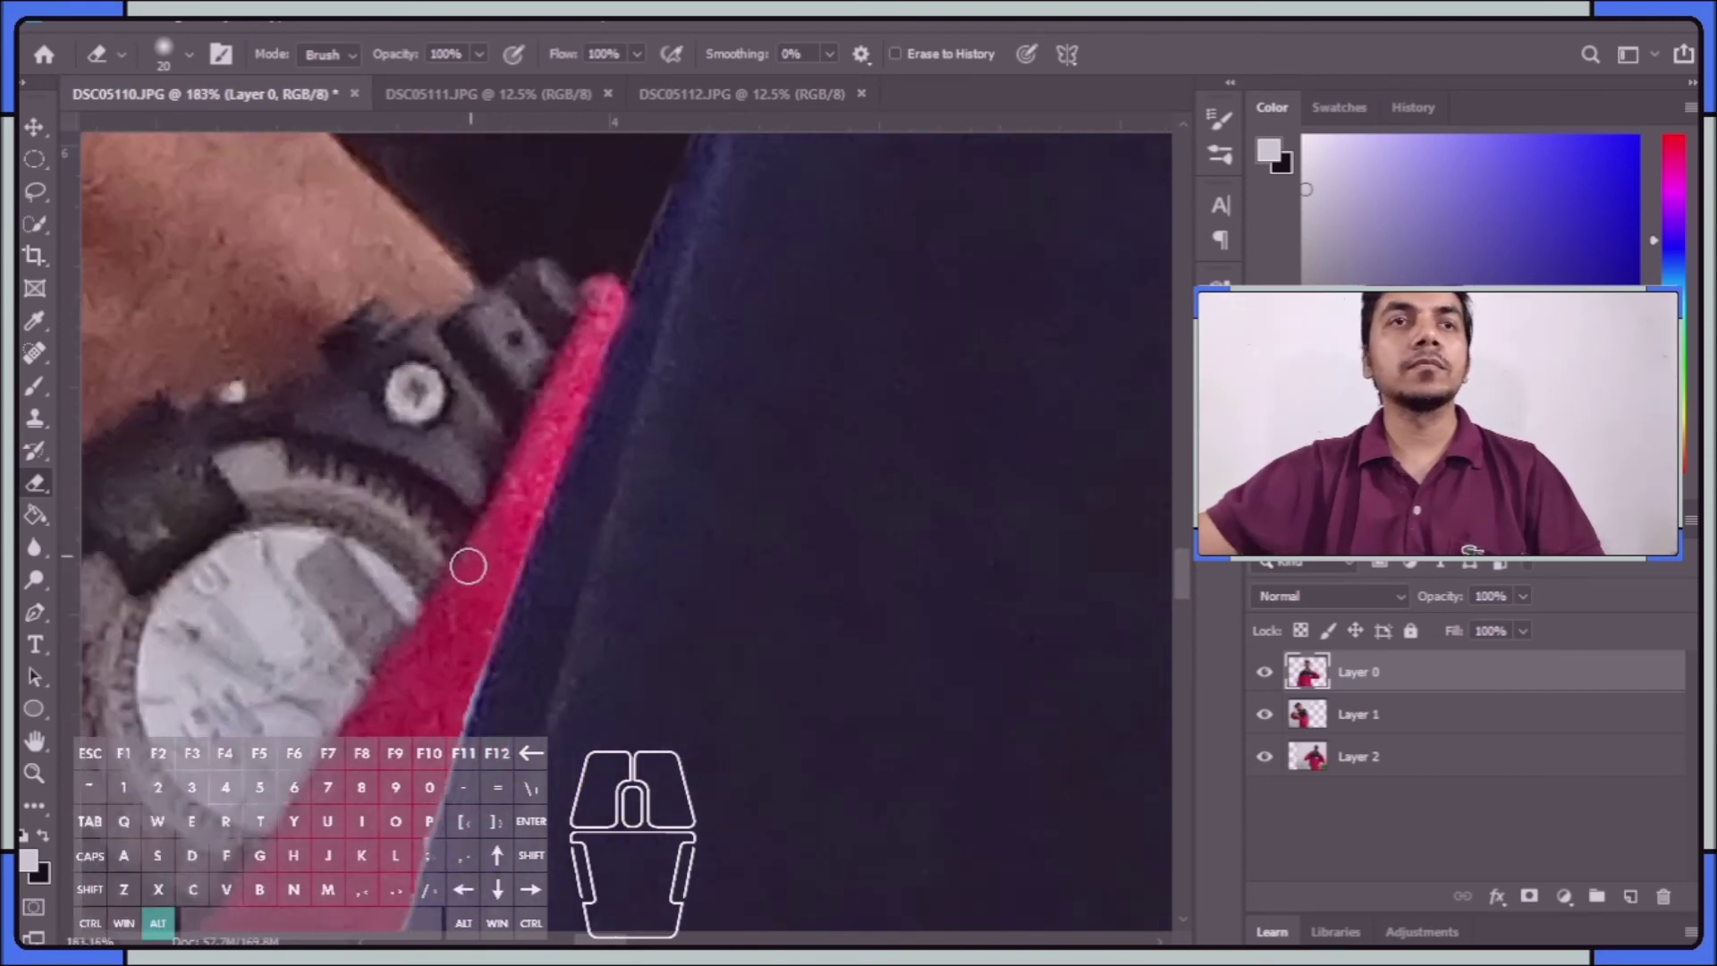
pyautogui.scroll(-2, 604, 399)
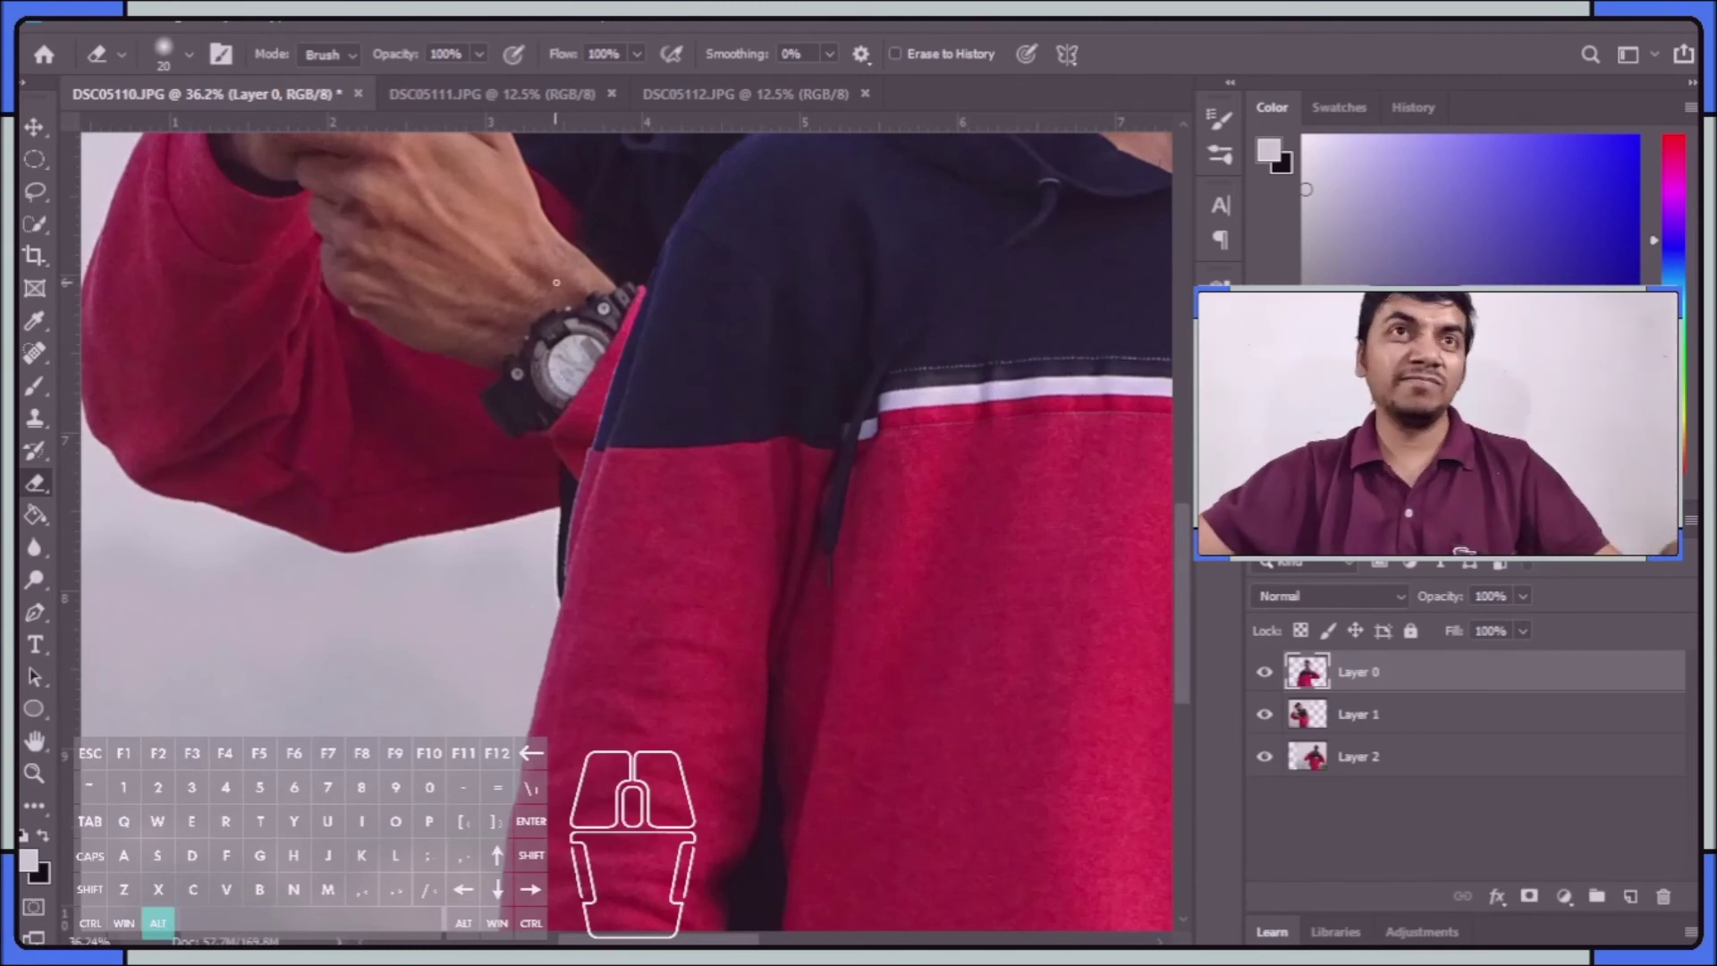
pyautogui.scroll(6, 644, 483)
pyautogui.moveTo(644, 483)
pyautogui.mouseDown()
pyautogui.moveTo(686, 450)
pyautogui.moveTo(716, 362)
pyautogui.mouseUp()
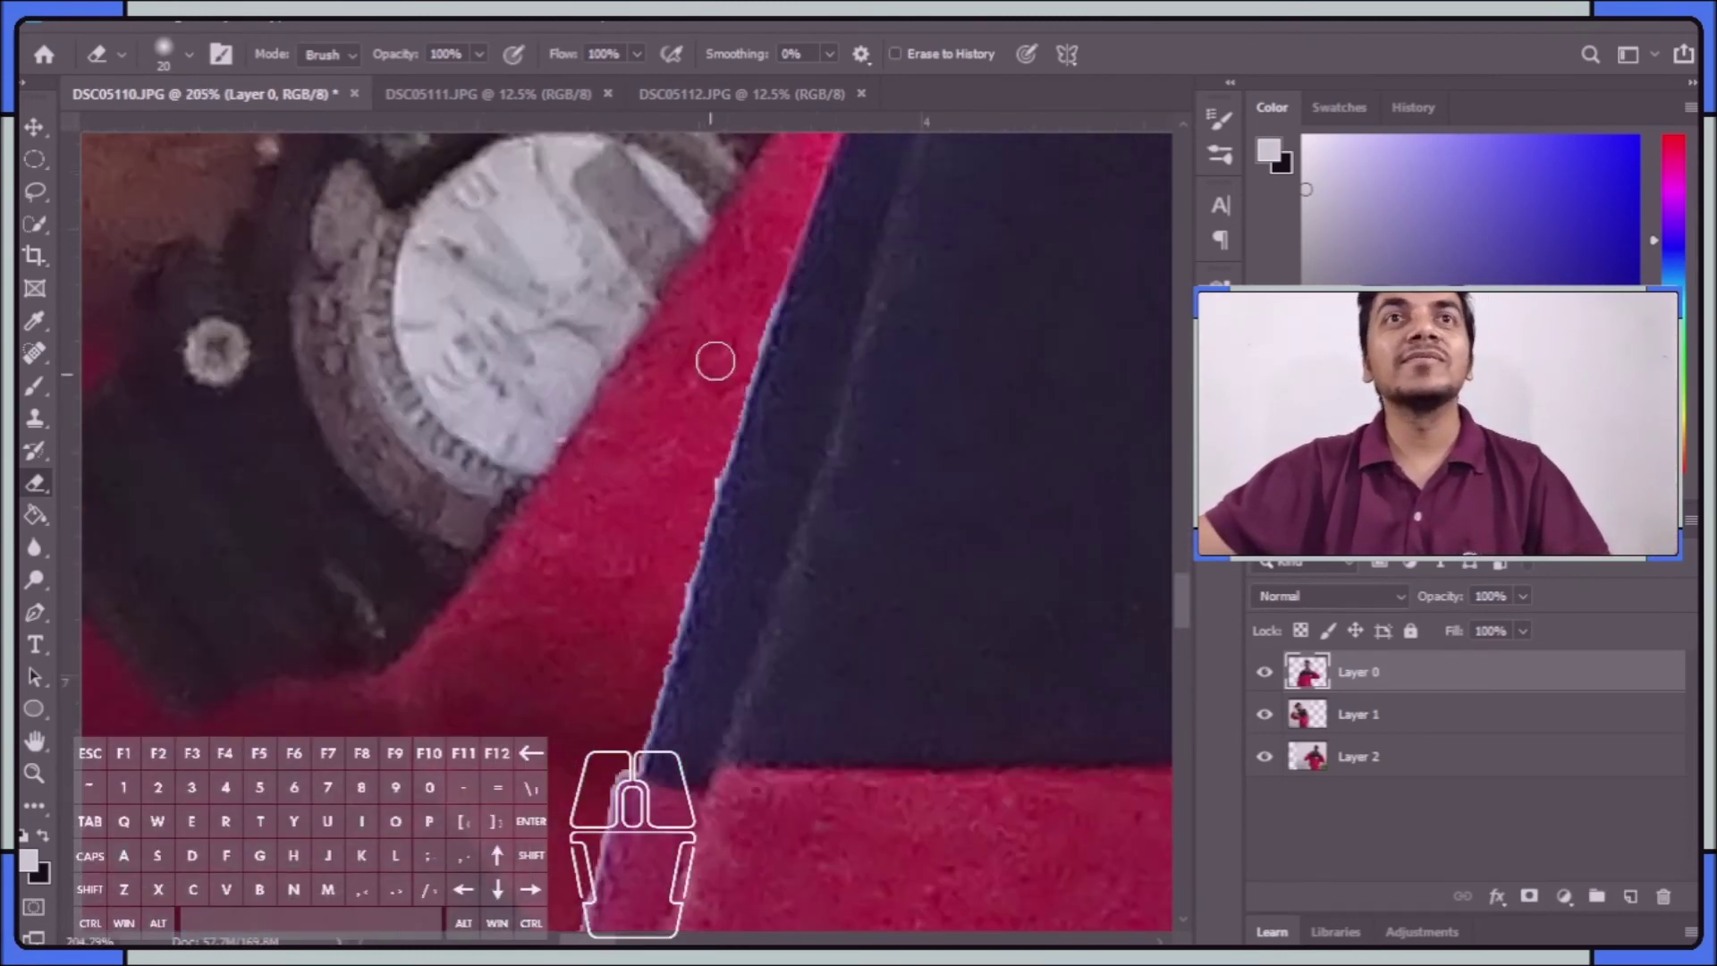
pyautogui.scroll(2, 756, 275)
pyautogui.moveTo(777, 291); pyautogui.dragTo(758, 313)
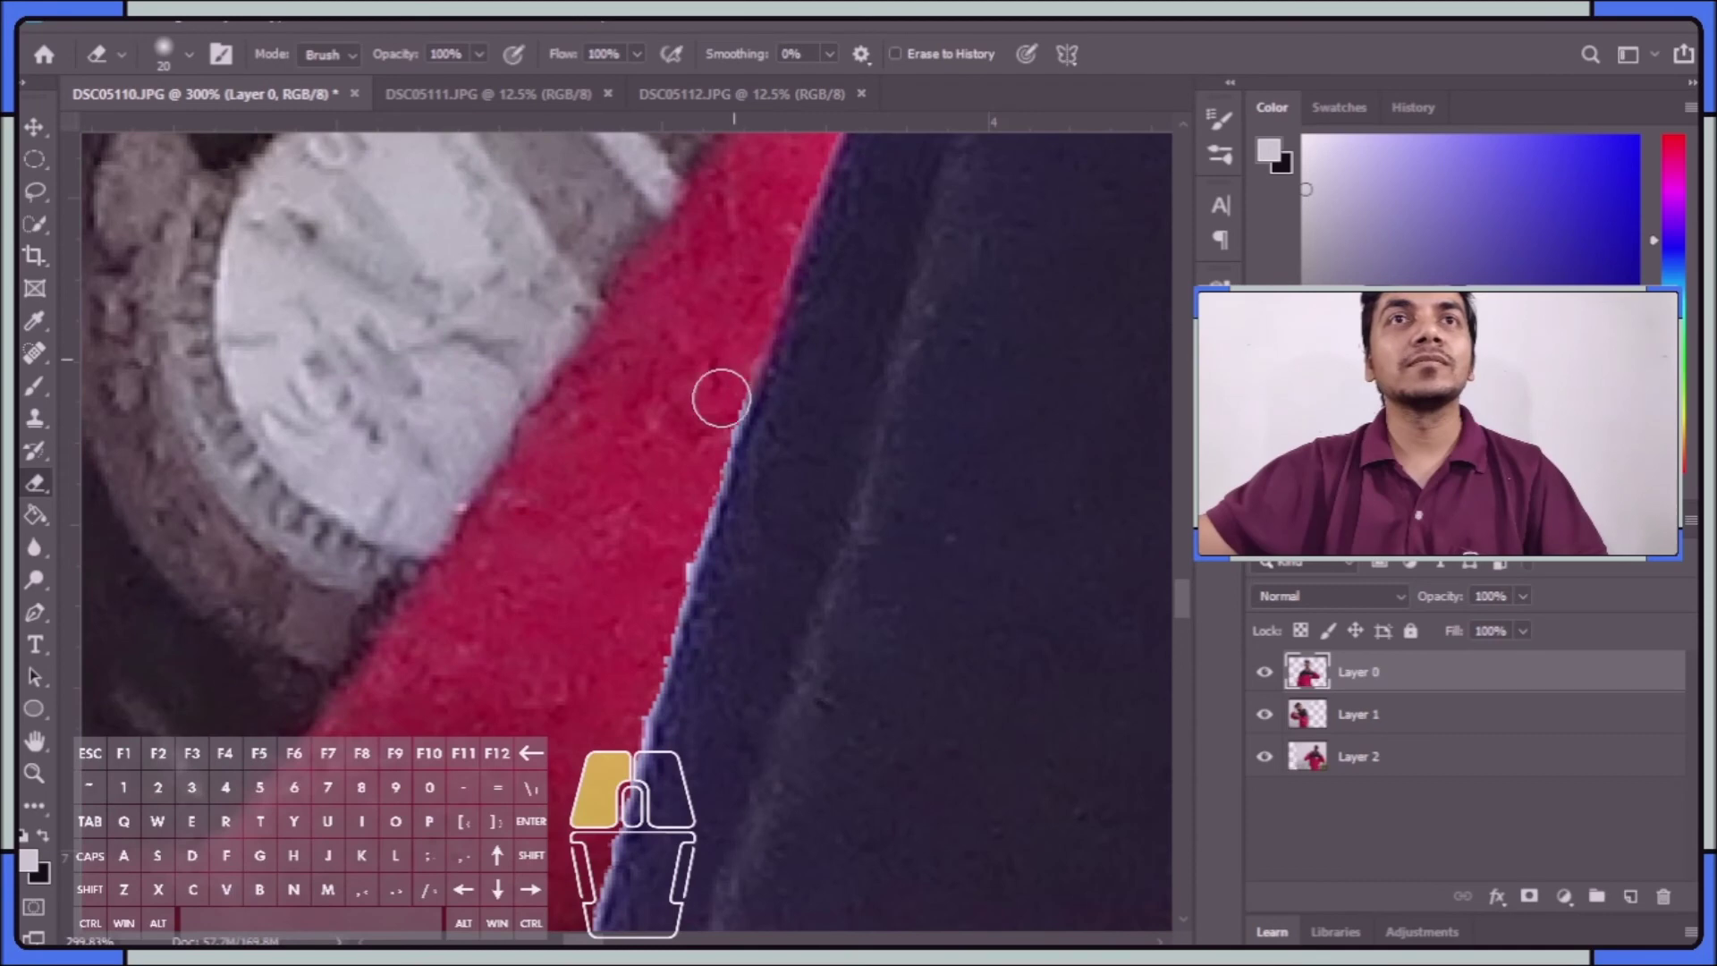
pyautogui.moveTo(706, 492)
pyautogui.mouseDown()
pyautogui.moveTo(652, 602)
pyautogui.moveTo(774, 340)
pyautogui.moveTo(763, 412)
pyautogui.mouseUp()
# Erase the pale outline along the front man's red sleeve below the navy section, and check the whole composite
pyautogui.moveTo(688, 683)
pyautogui.mouseDown()
pyautogui.moveTo(667, 746)
pyautogui.moveTo(816, 237)
pyautogui.moveTo(706, 683)
pyautogui.moveTo(835, 173)
pyautogui.moveTo(782, 483)
pyautogui.moveTo(775, 733)
pyautogui.mouseUp()
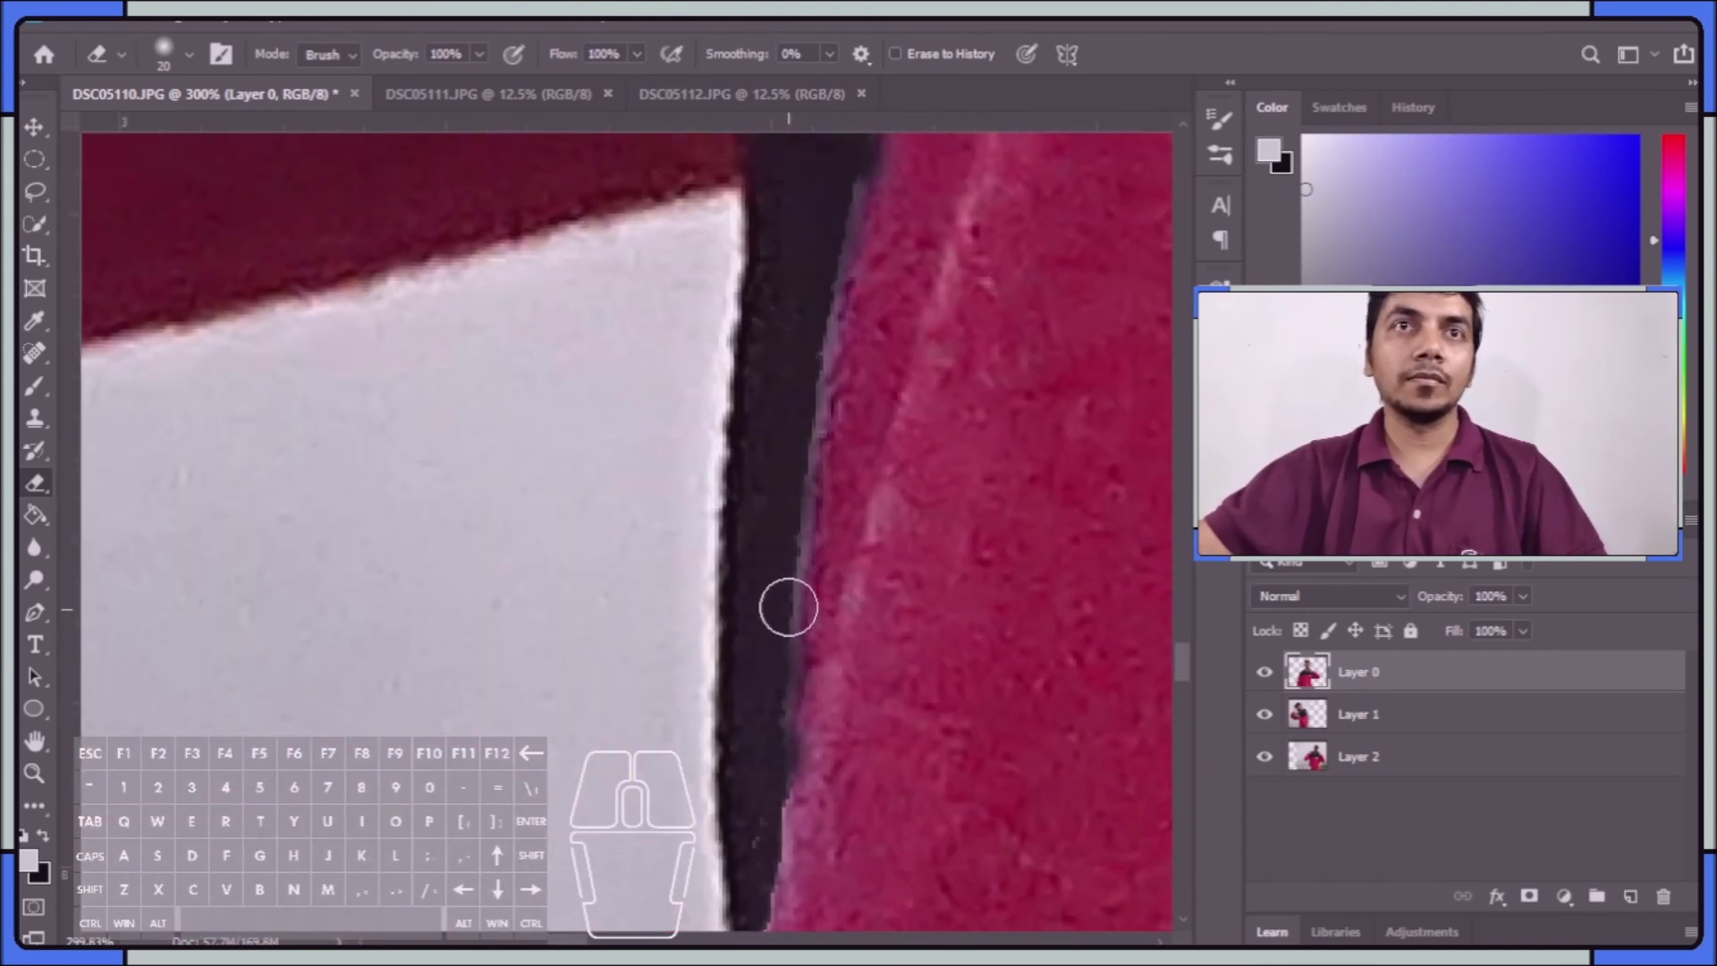
pyautogui.keyDown('alt'); pyautogui.scroll(-5, 788, 608); pyautogui.keyUp('alt')
pyautogui.moveTo(786, 445); pyautogui.dragTo(762, 501)
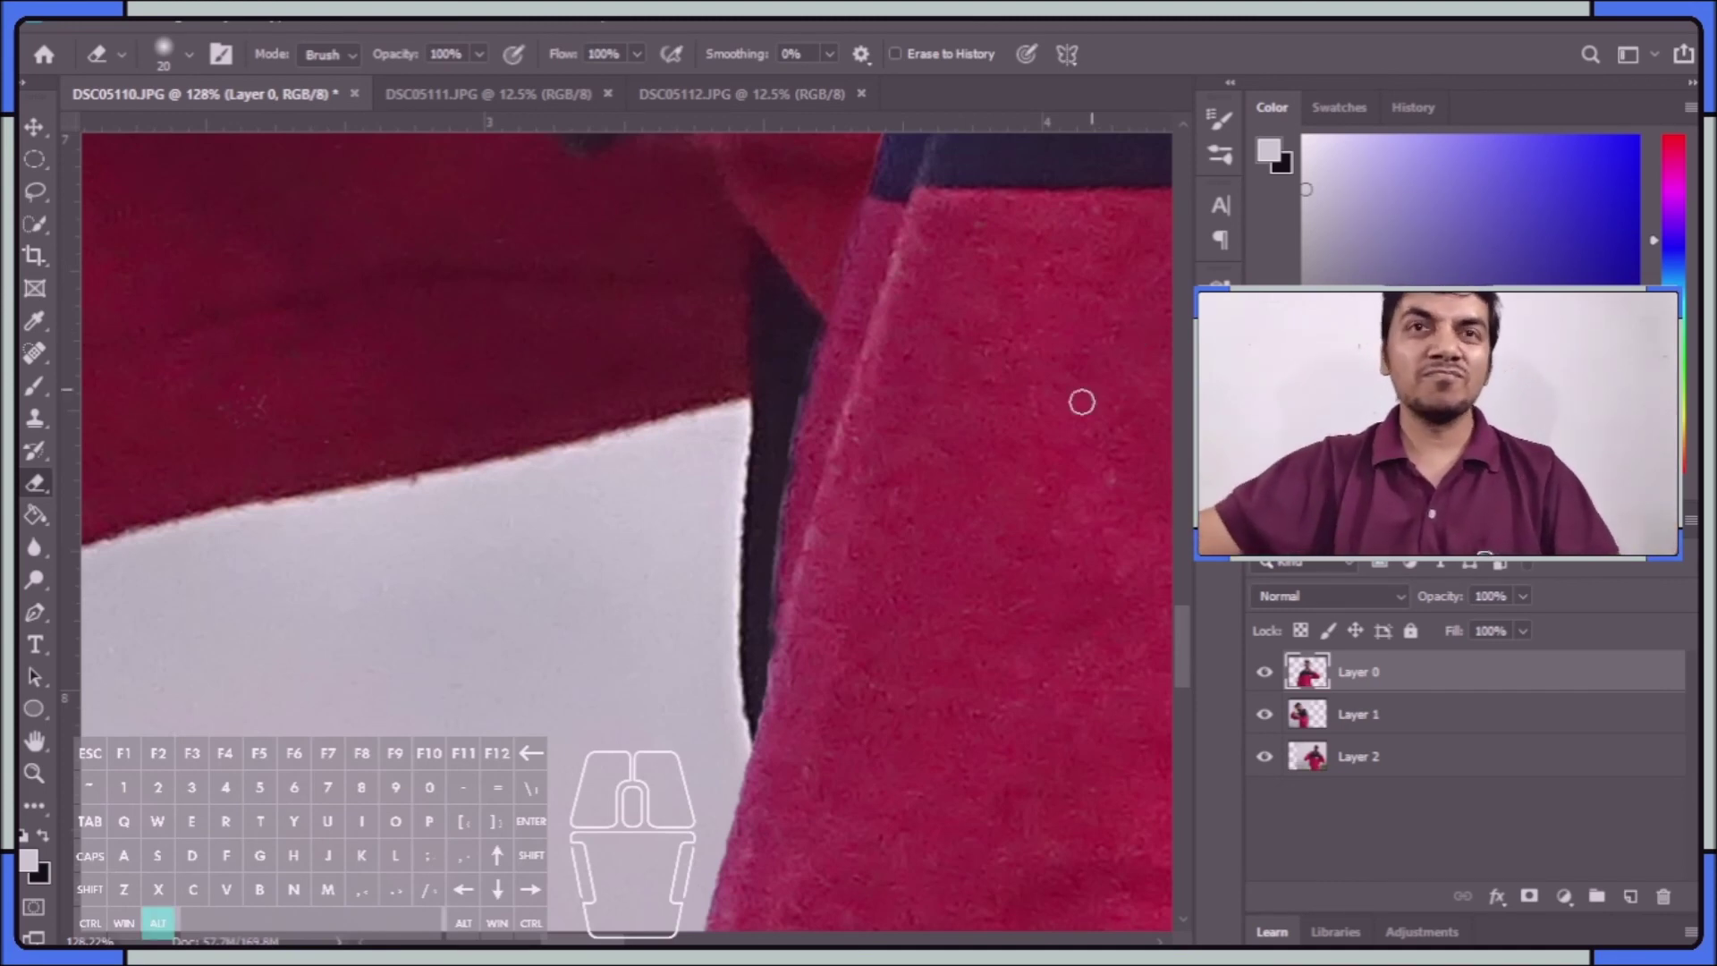
pyautogui.scroll(-8, 1081, 402)
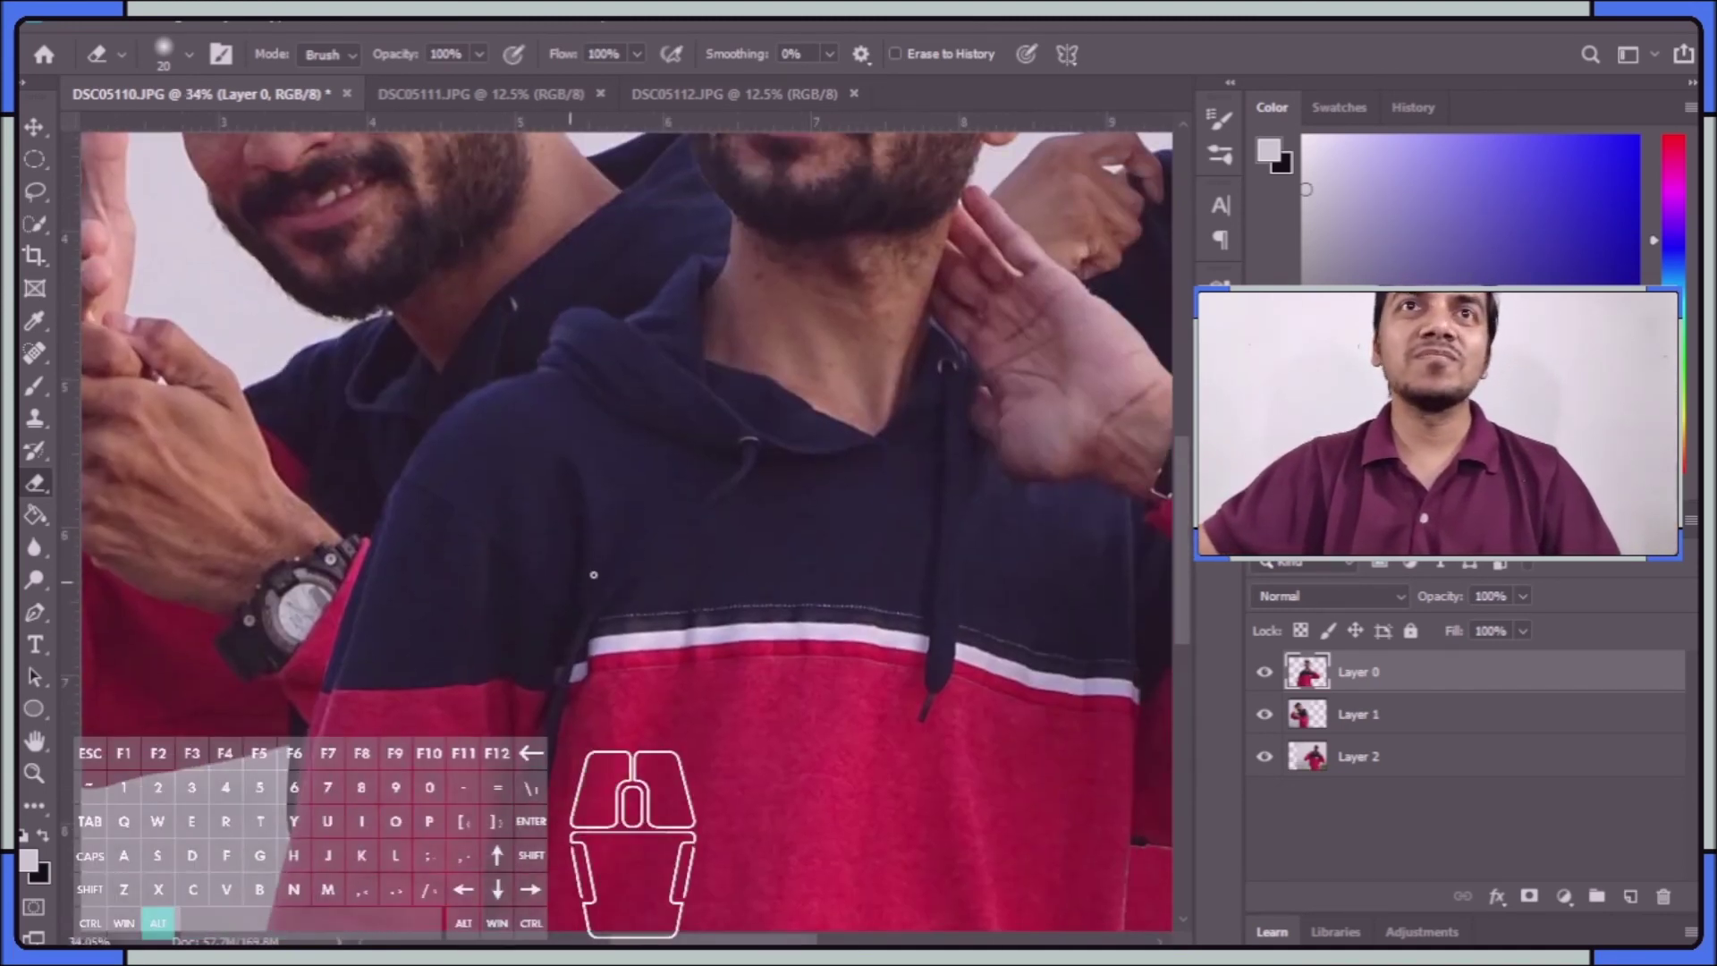
pyautogui.scroll(-5, 593, 575)
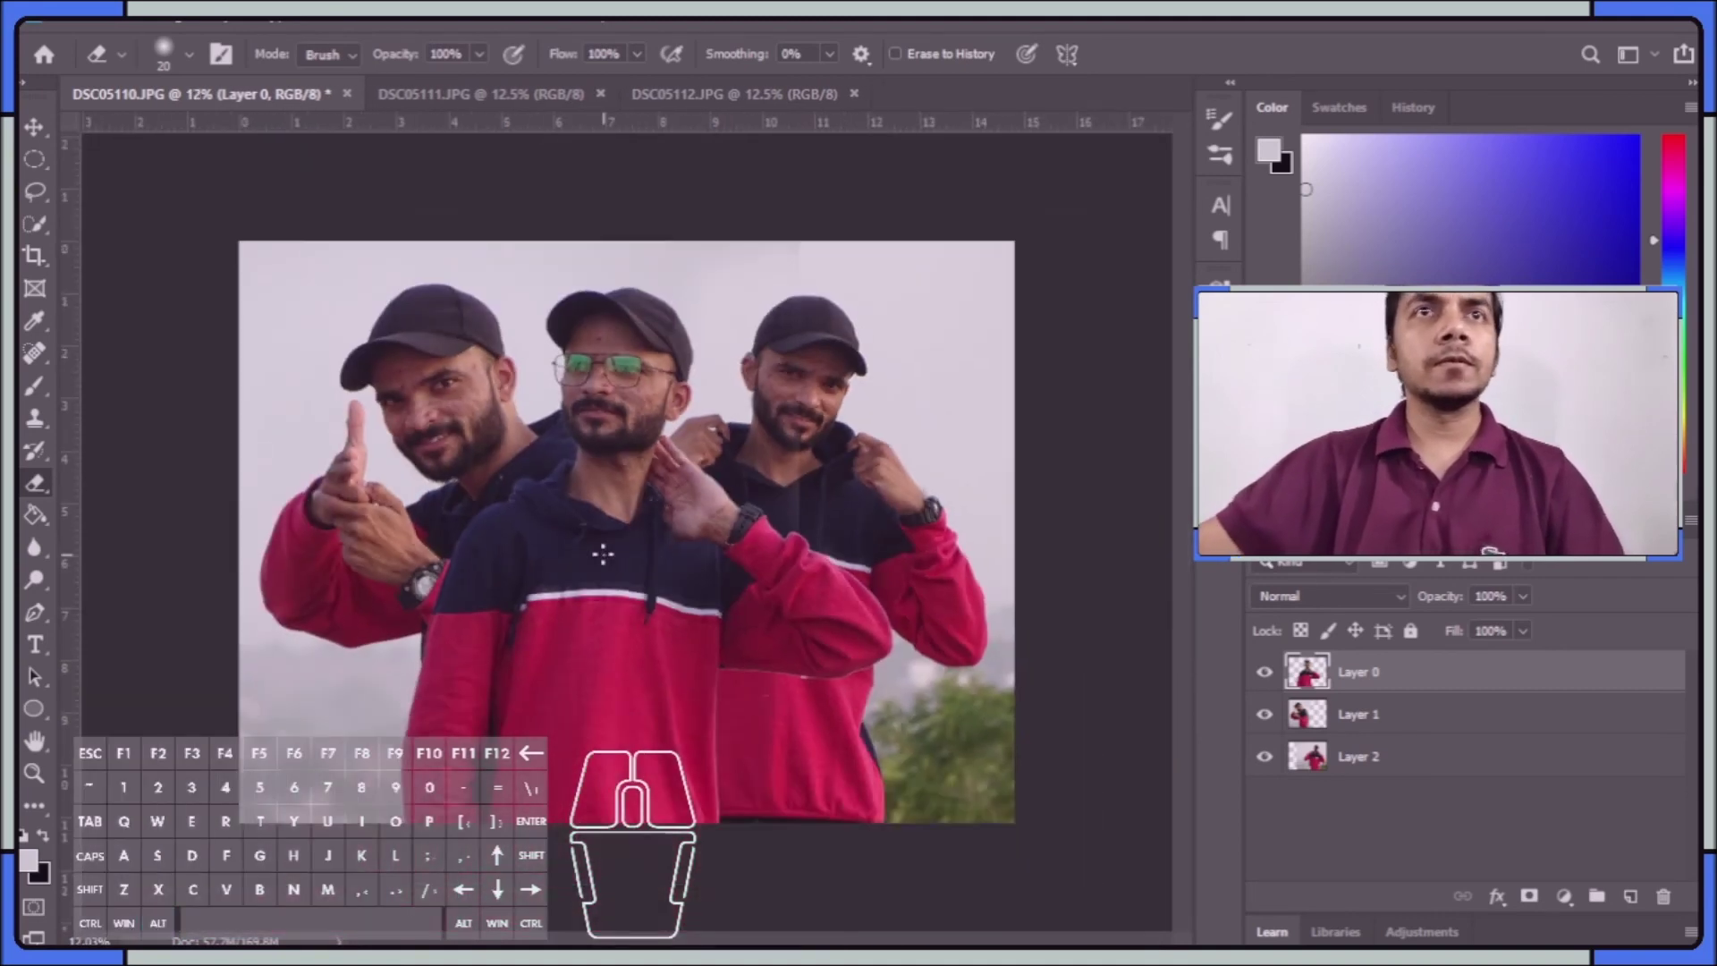